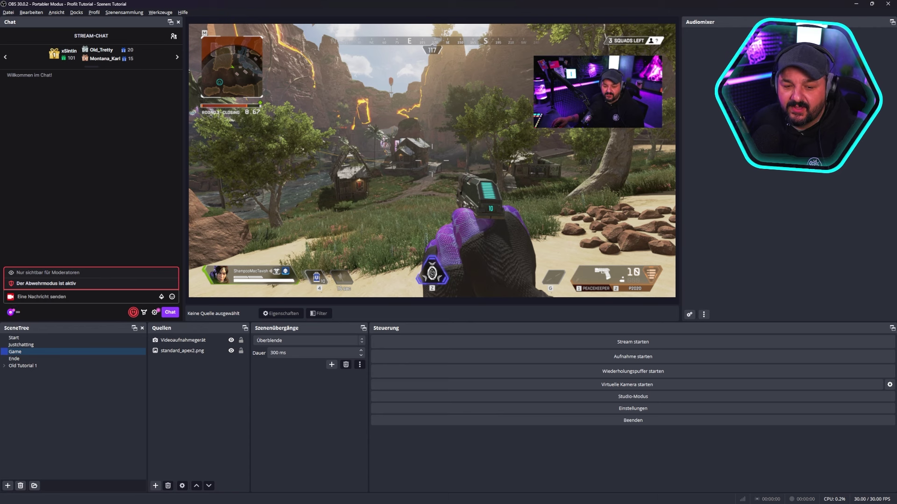
Switch to Streamer.bot and add a Twitch channel point reward titled "Kp" in a new group named KPONOFF
key("alt+Tab")
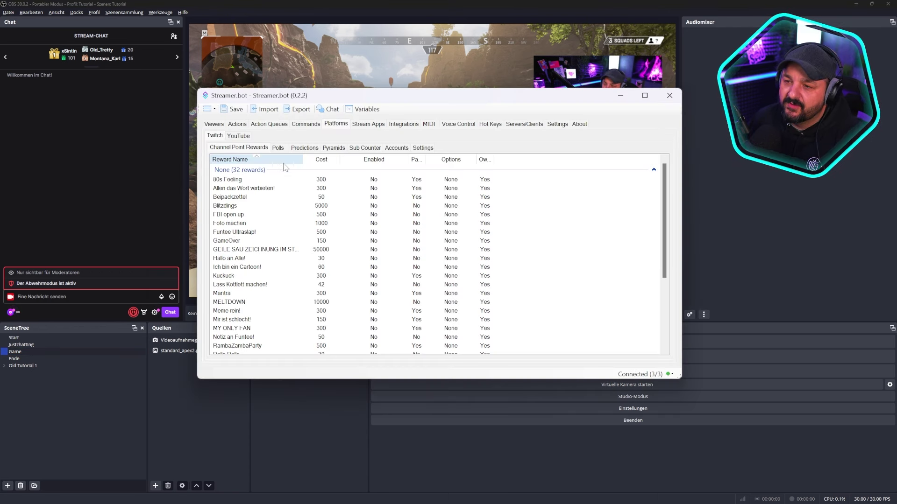
left_click(234, 172)
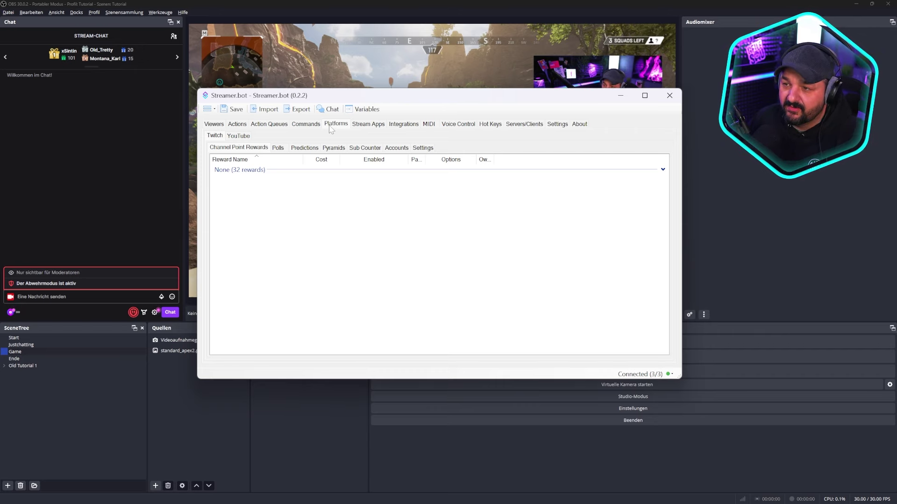
double_click(260, 194)
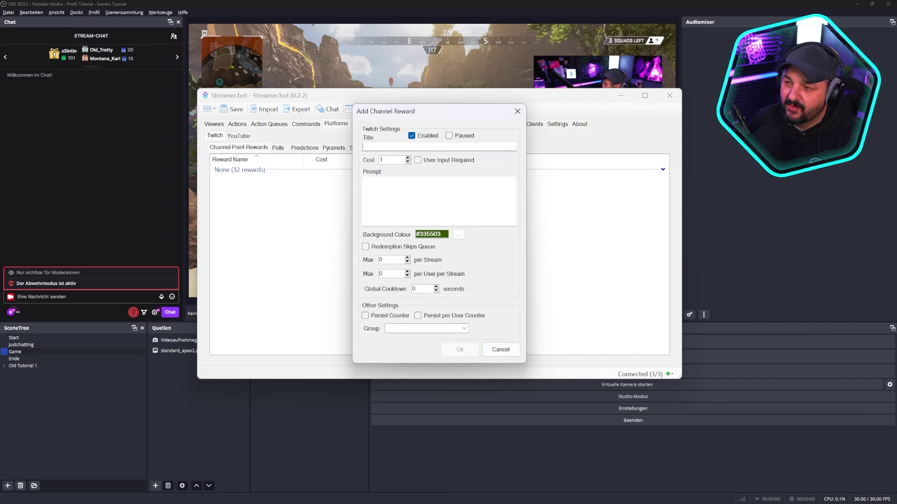
type("Kp")
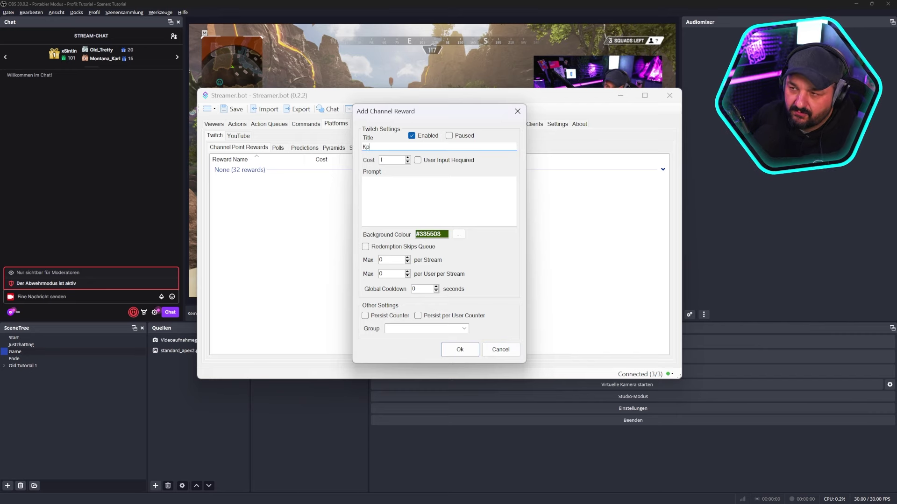
left_click(402, 329)
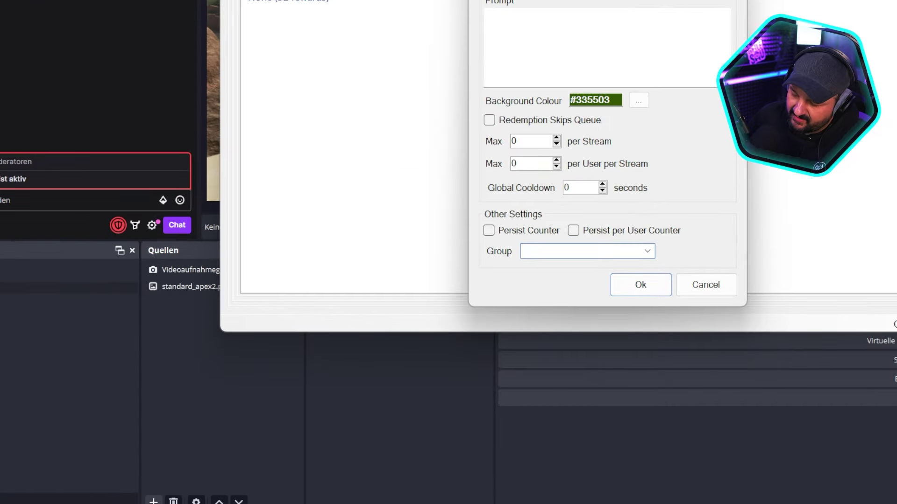
type("KPON")
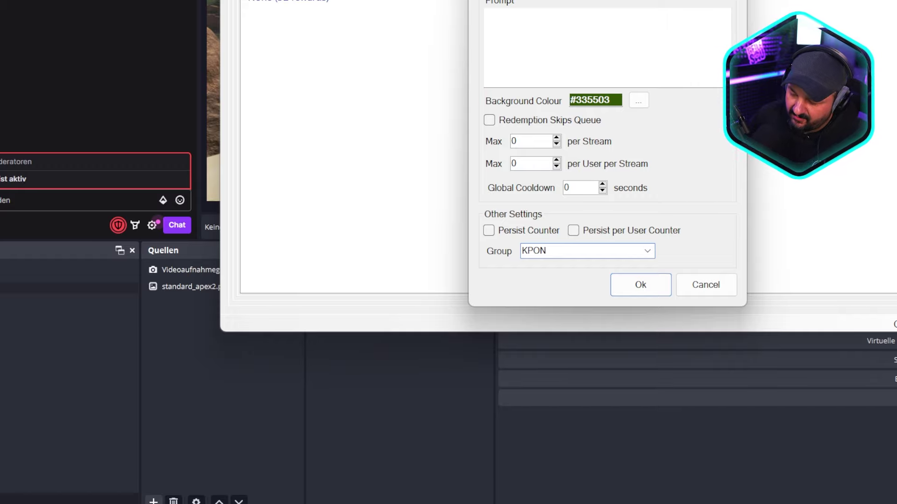
type("OFF")
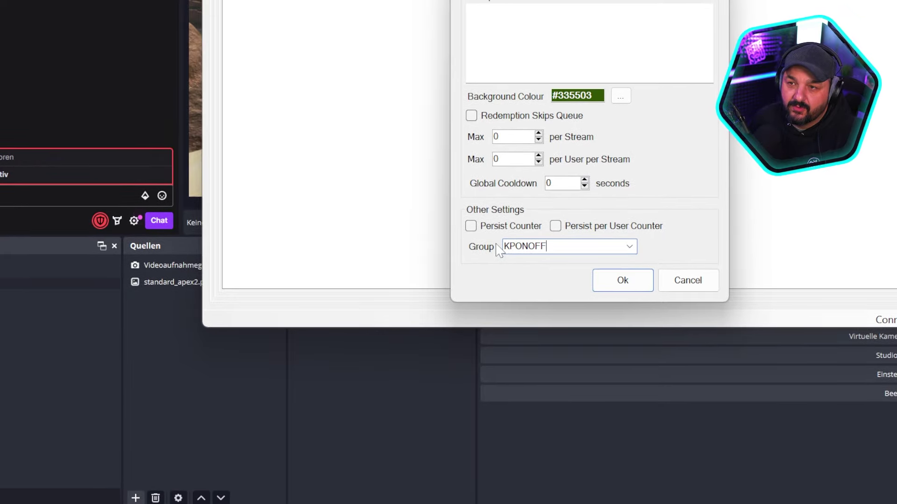
left_click(605, 280)
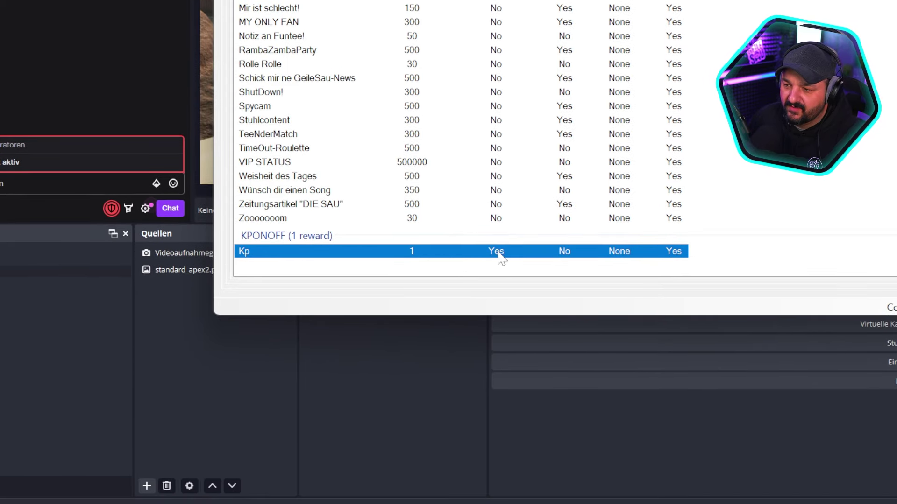
Add a second channel point reward titled "11" and assign it to a new group named KPDauer
left_click(266, 269)
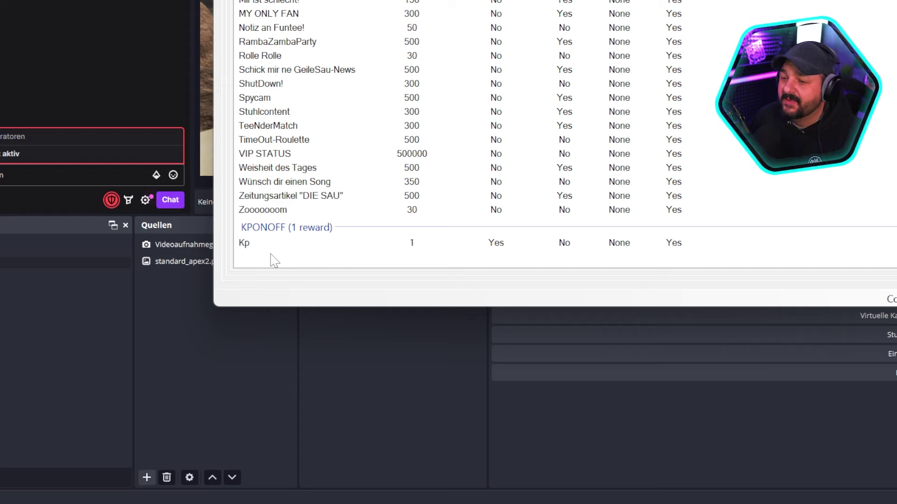
right_click(275, 263)
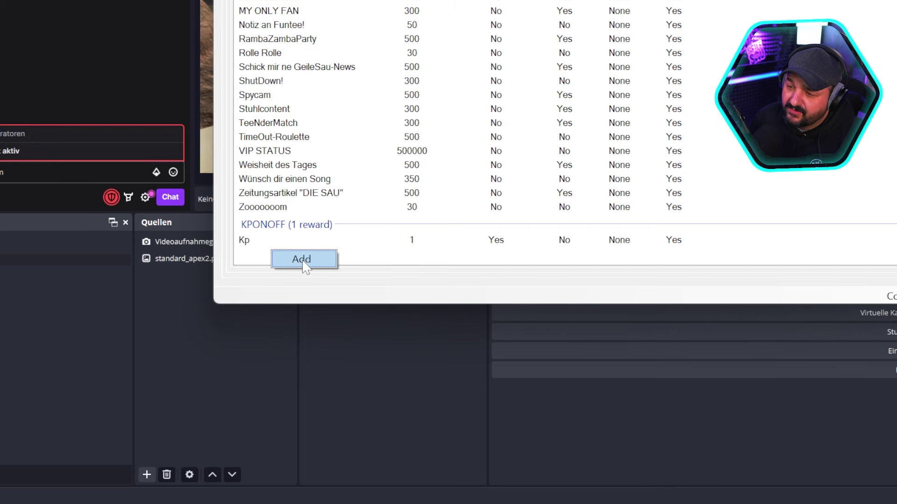
left_click(301, 260)
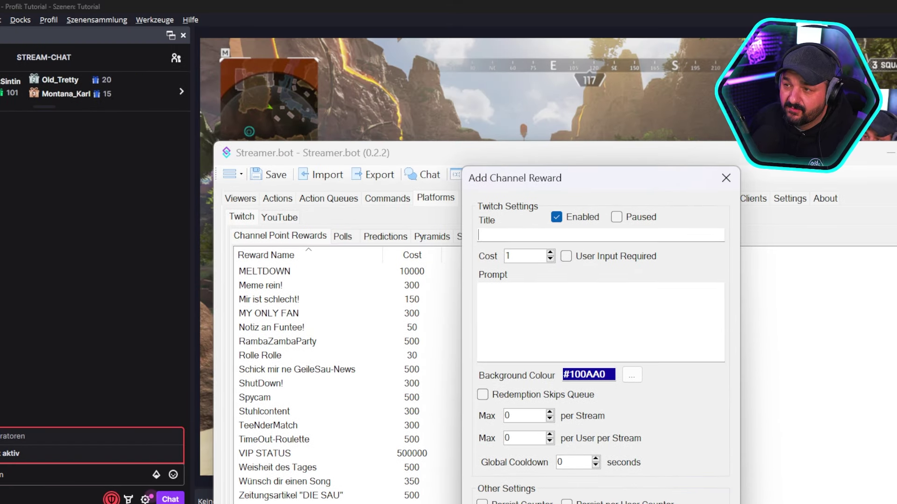
type("11")
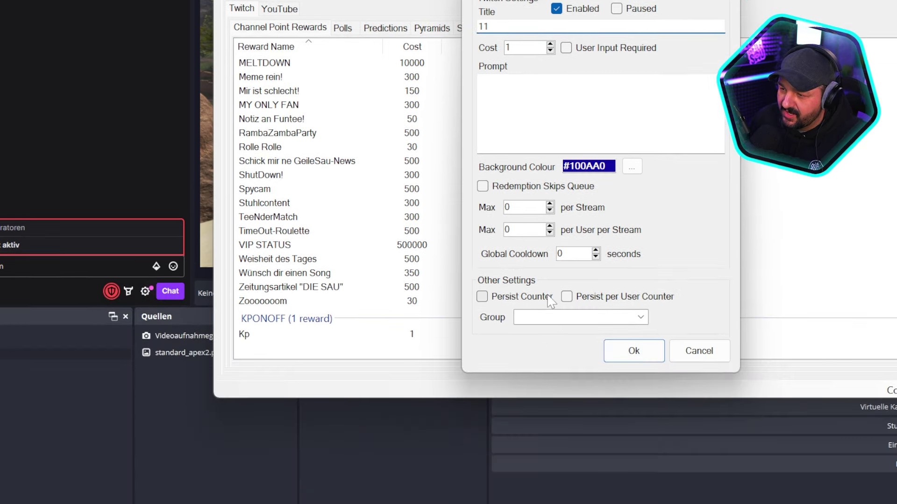
left_click(580, 316)
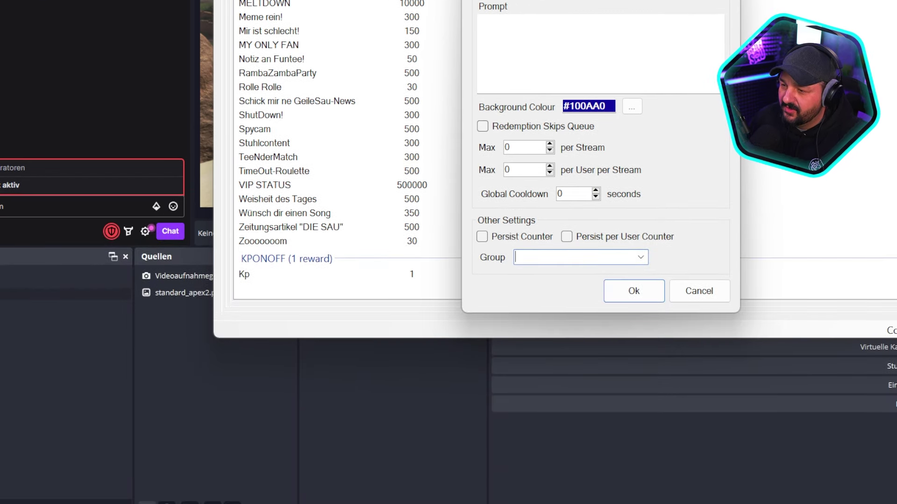
type("KPDA")
key("BackSpace")
key("BackSpace")
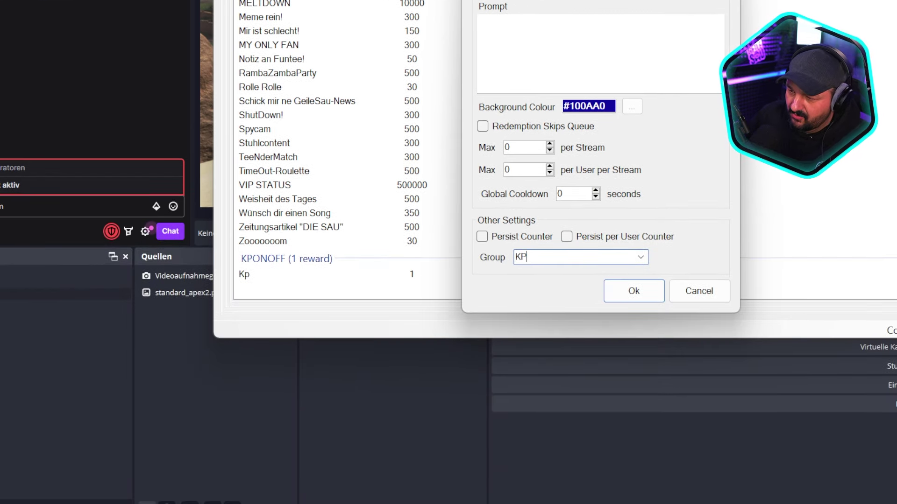
type("Dauer")
key("Return")
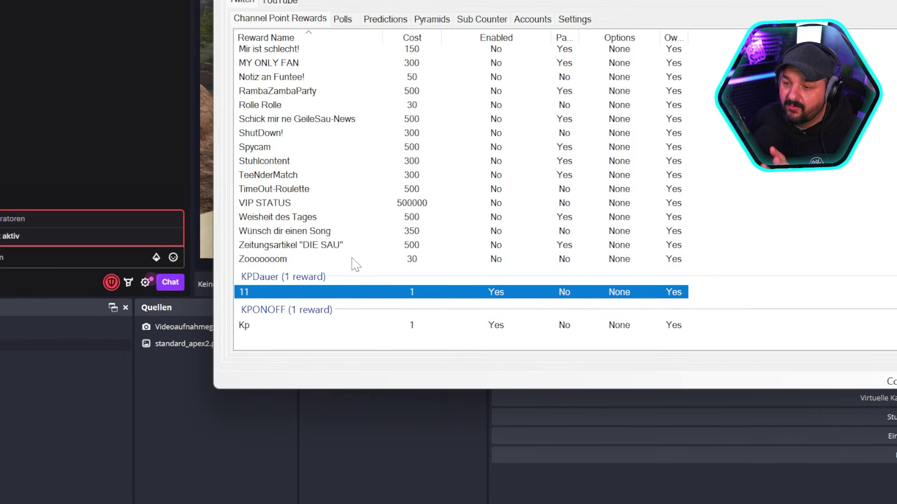
Examine the group choices in the settings of the Zeitungsartikel "DIE SAU" reward and close them without changes
left_click(327, 201)
double_click(327, 247)
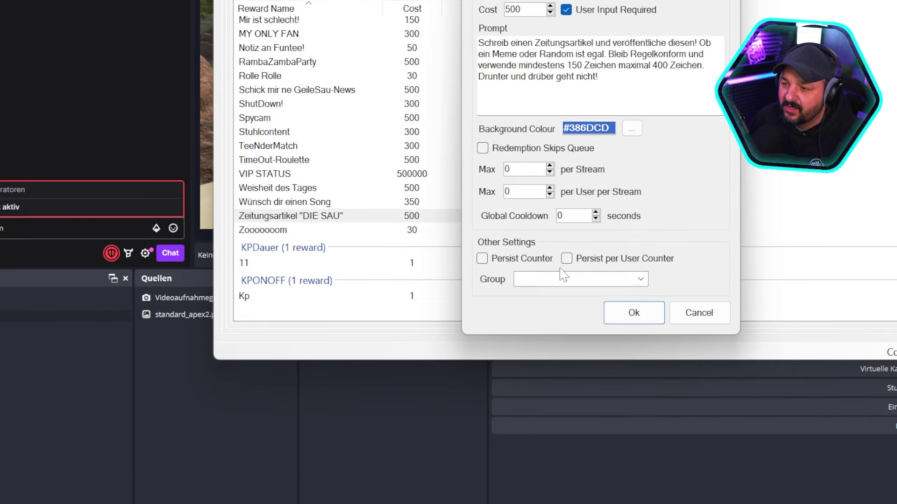
left_click(620, 308)
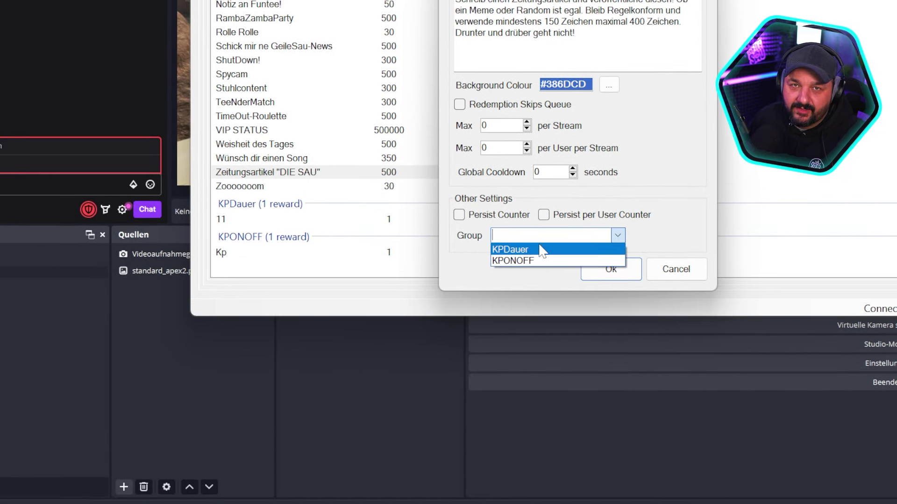
key("Escape")
key("Escape")
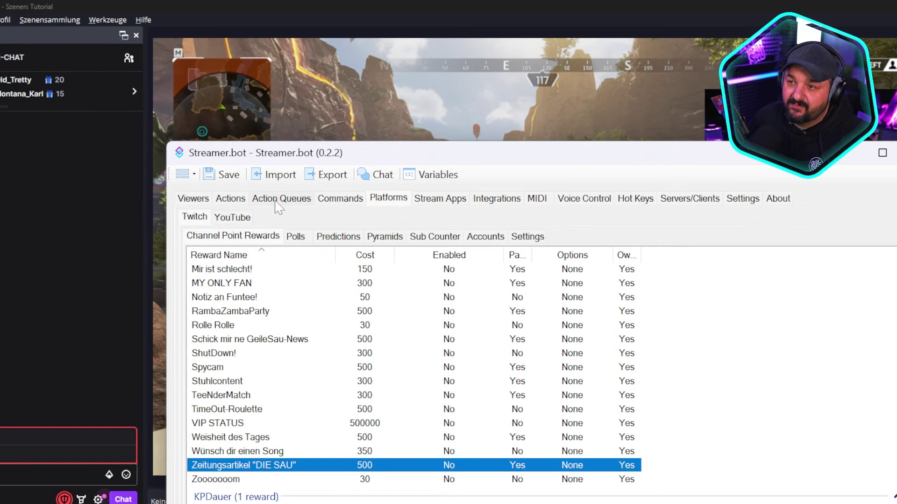
Examine the kpblocker action queue and the options for adding a new queue, including Blocking, without creating one
left_click(268, 112)
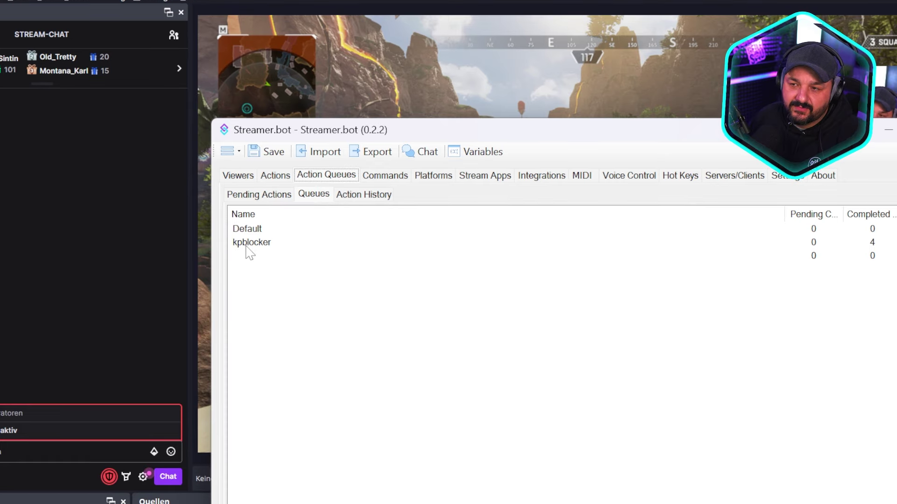
left_click(246, 244)
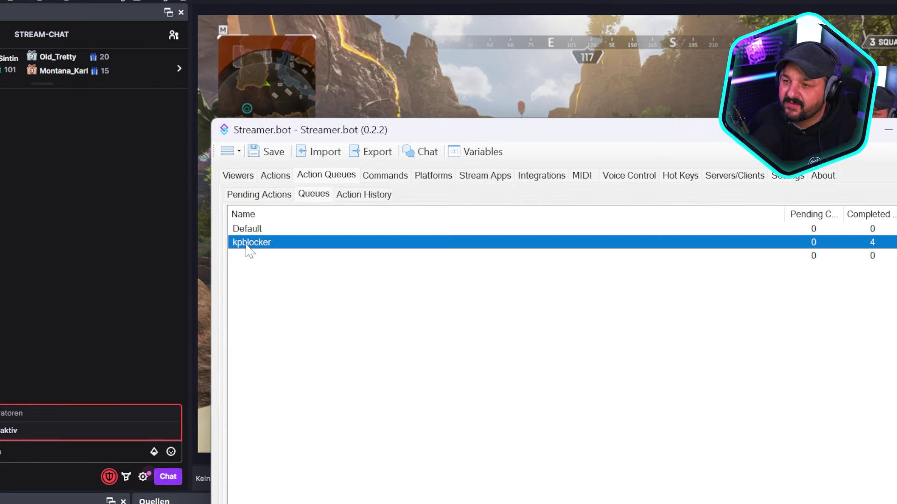
right_click(245, 267)
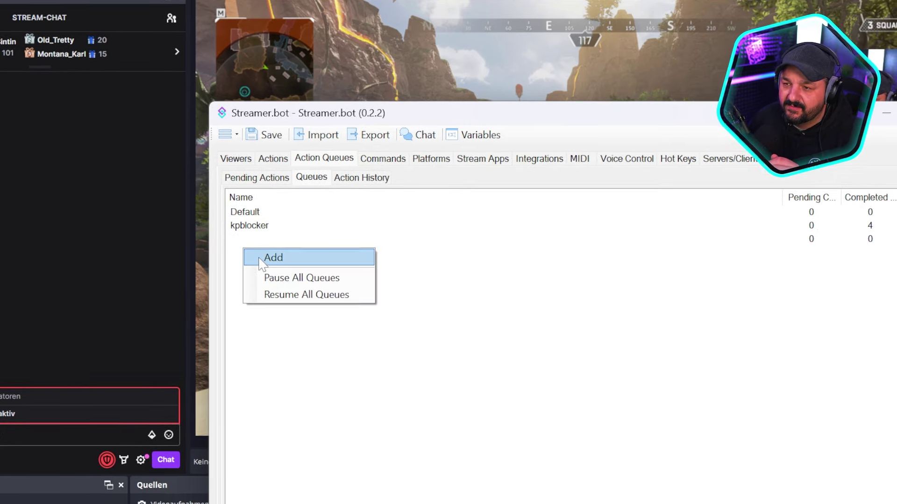
left_click(264, 274)
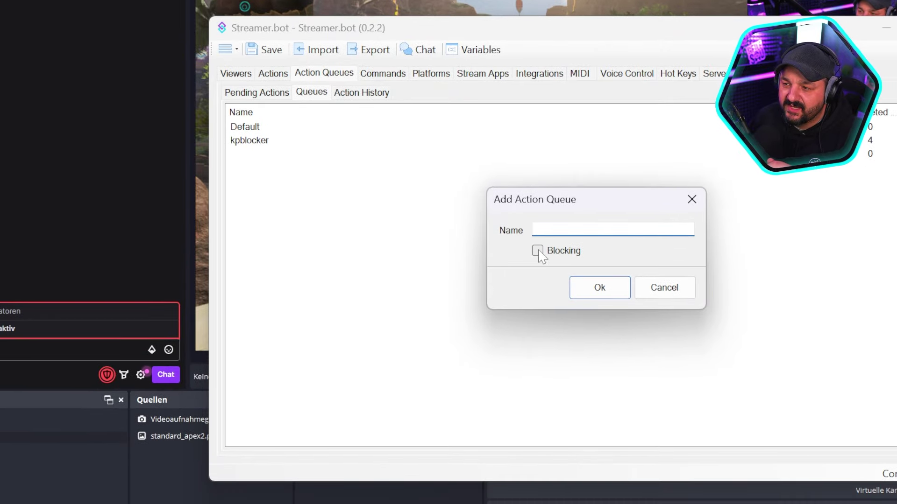
key("Escape")
Add an action named KPON in a new group Kanalpunkte, assigned to the kpblocker queue
left_click(272, 74)
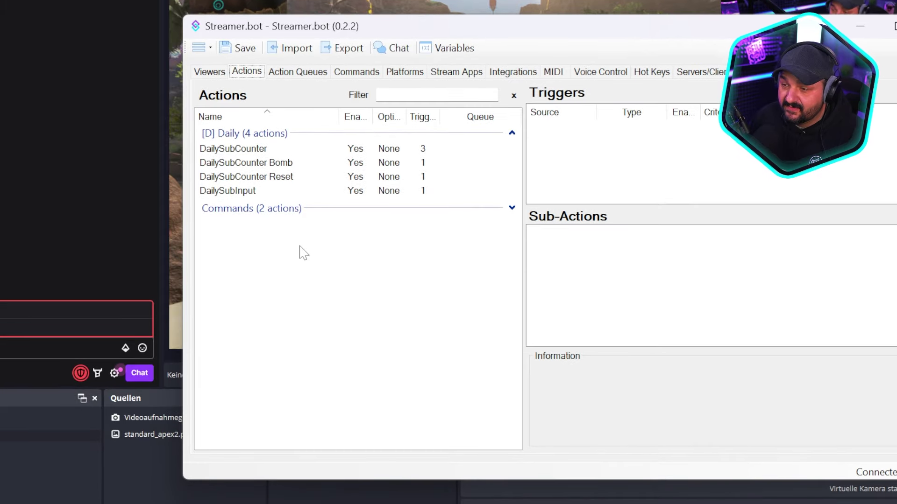
right_click(247, 251)
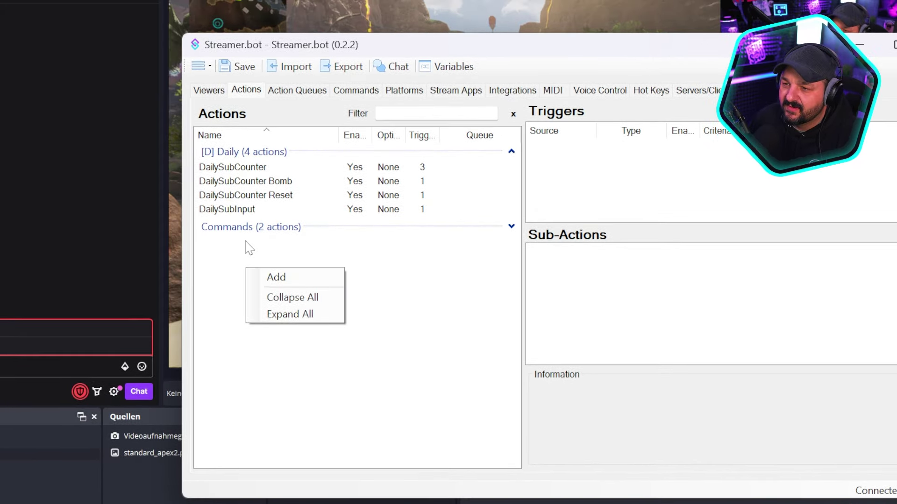
left_click(286, 261)
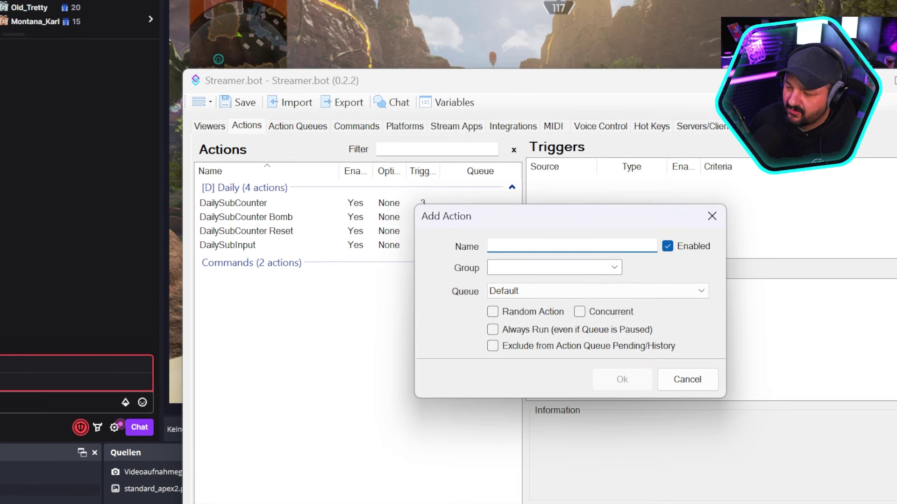
type("KPON")
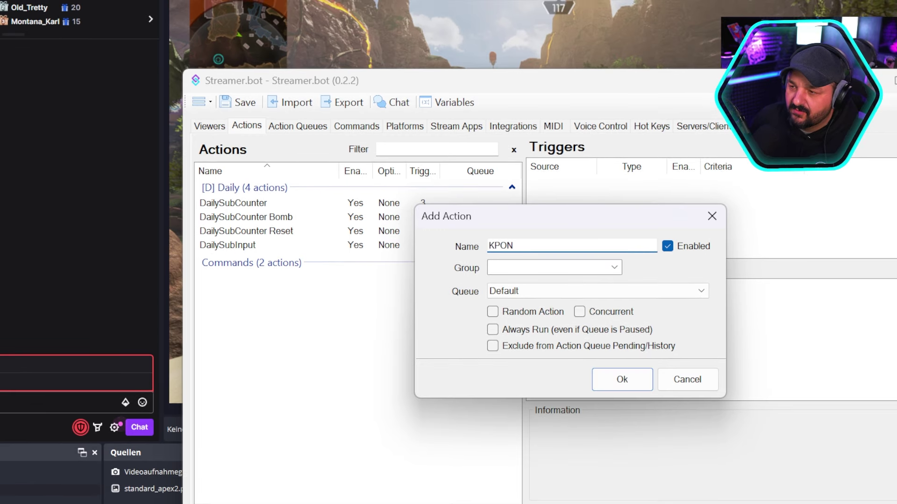
left_click(561, 267)
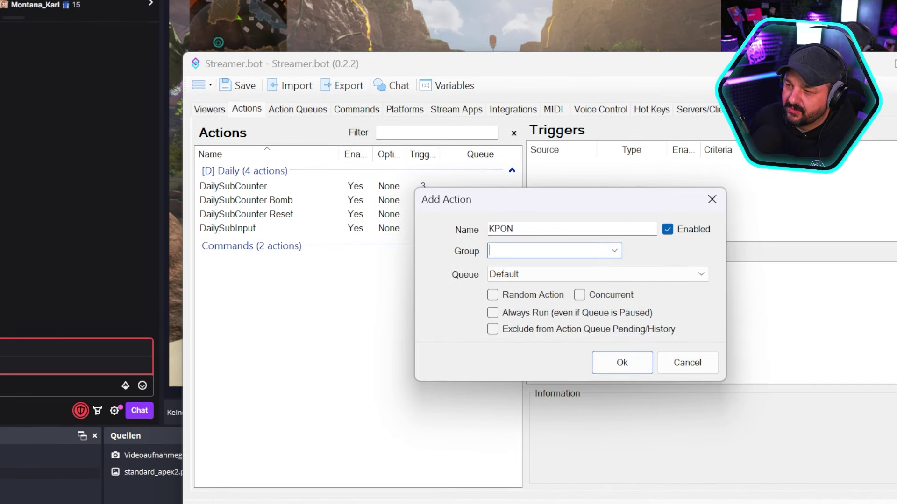
type("Kanalpu")
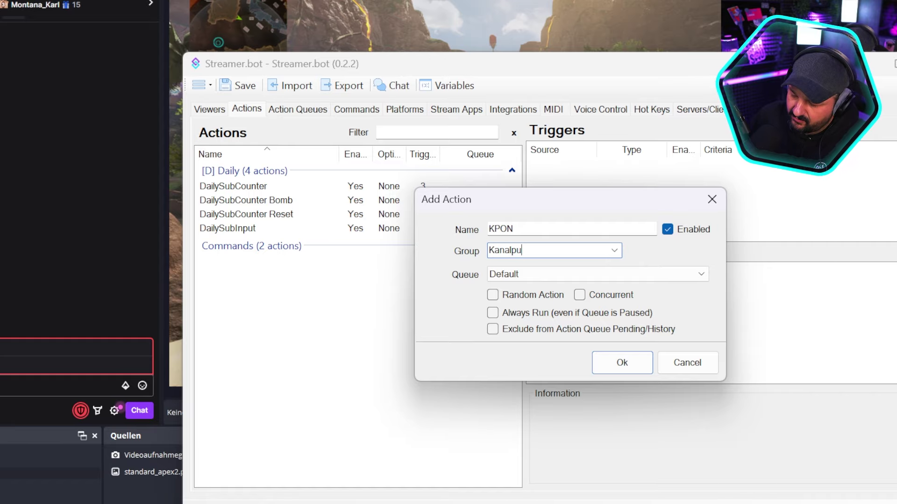
type("nkte")
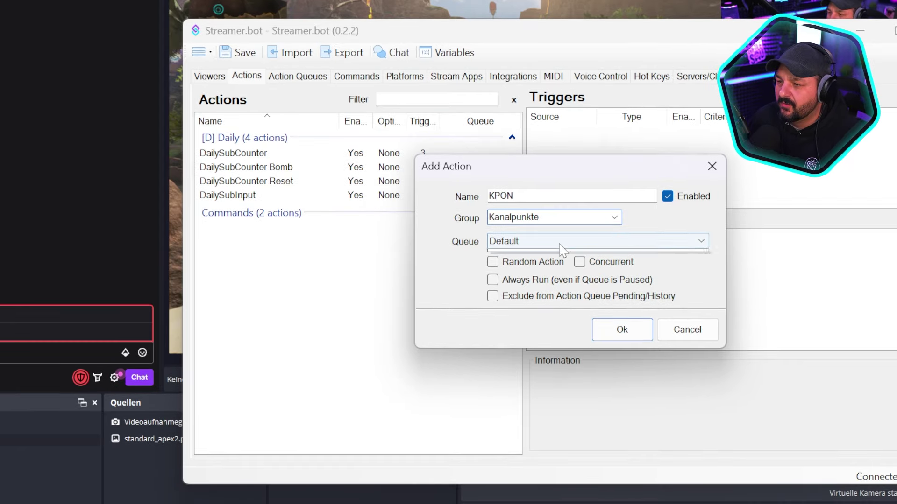
left_click(533, 274)
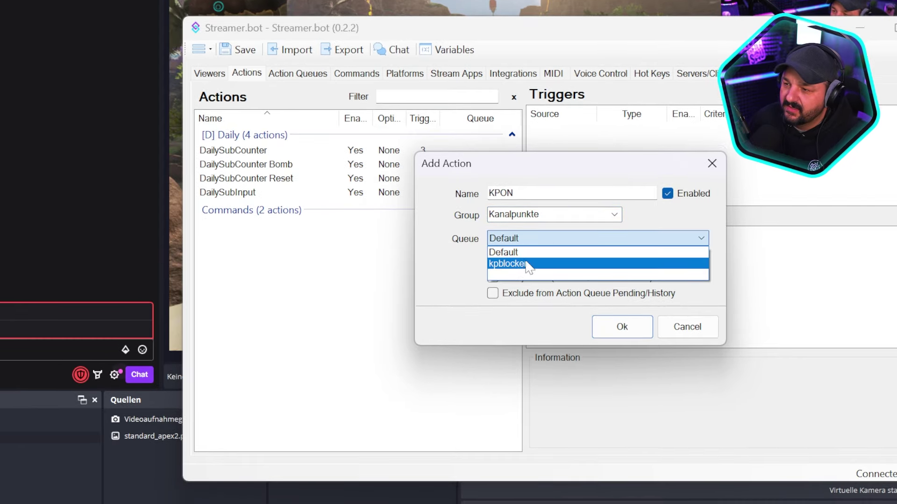
left_click(527, 264)
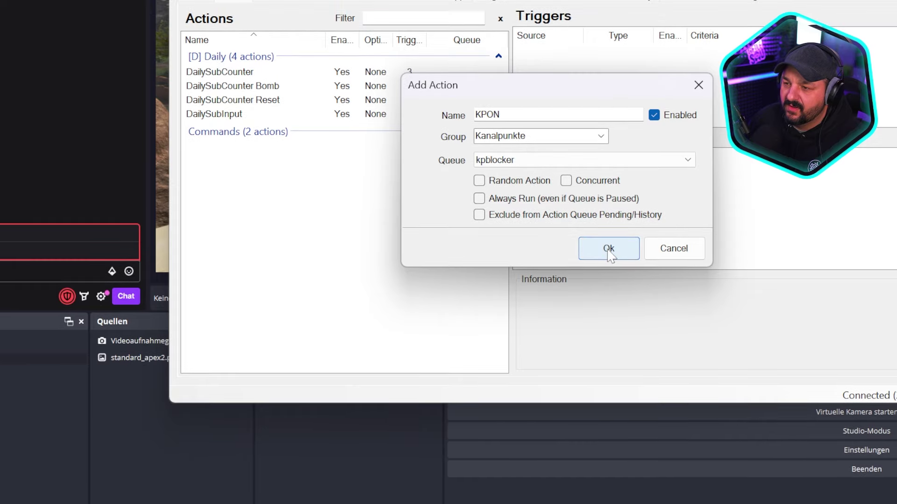
left_click(609, 249)
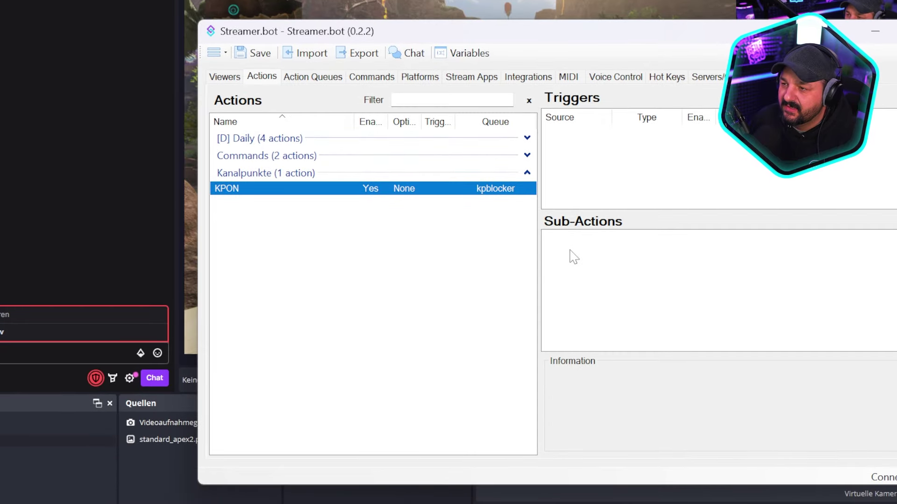
Add a Twitch rewards Set Group Enabled State sub-action to KPON with state Enabled and the group left empty
right_click(584, 309)
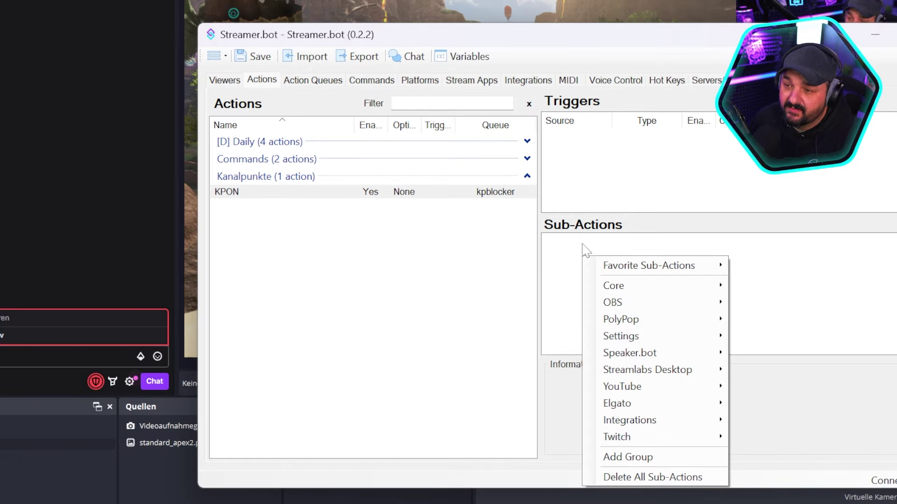
left_click(584, 245)
right_click(586, 254)
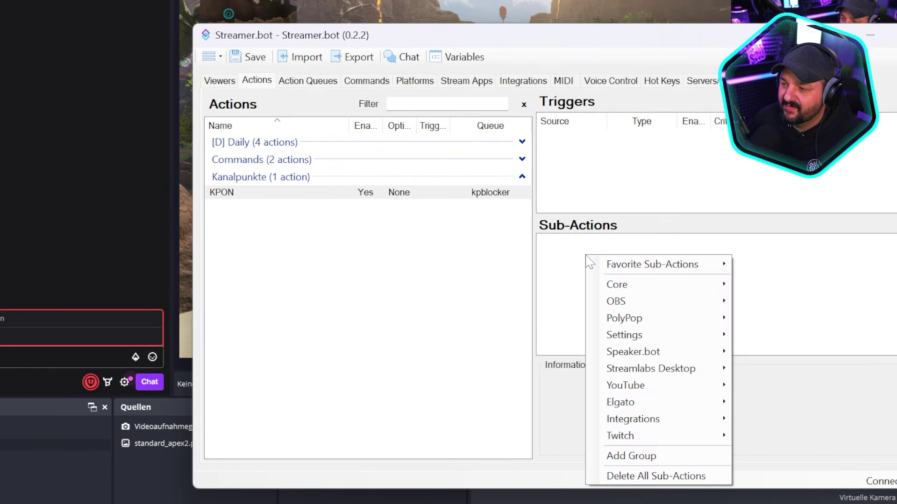
mouse_move(640, 325)
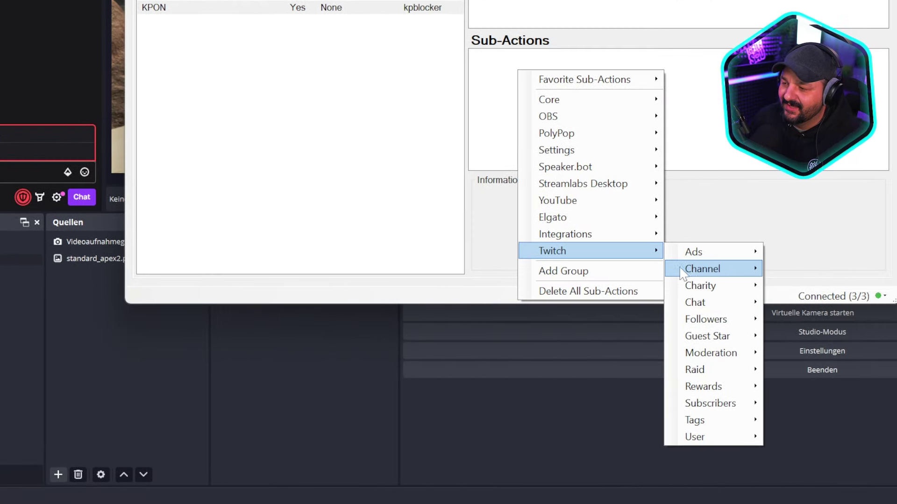
mouse_move(652, 386)
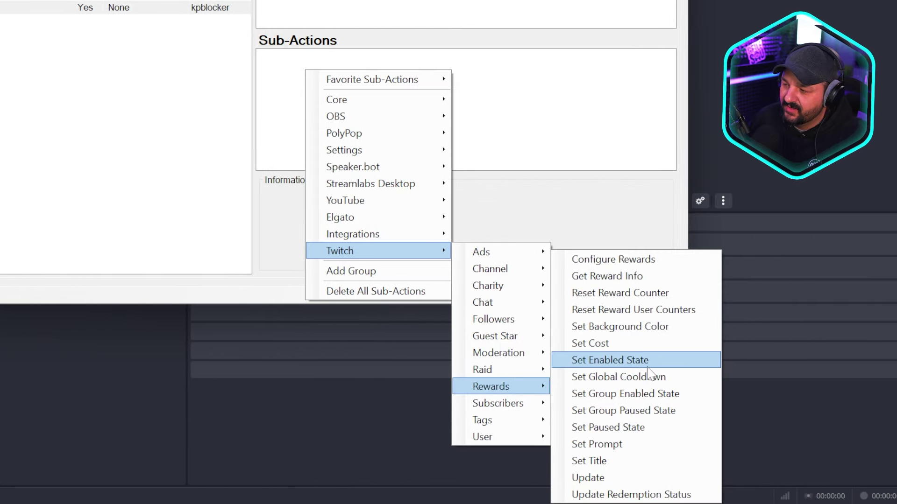
left_click(634, 400)
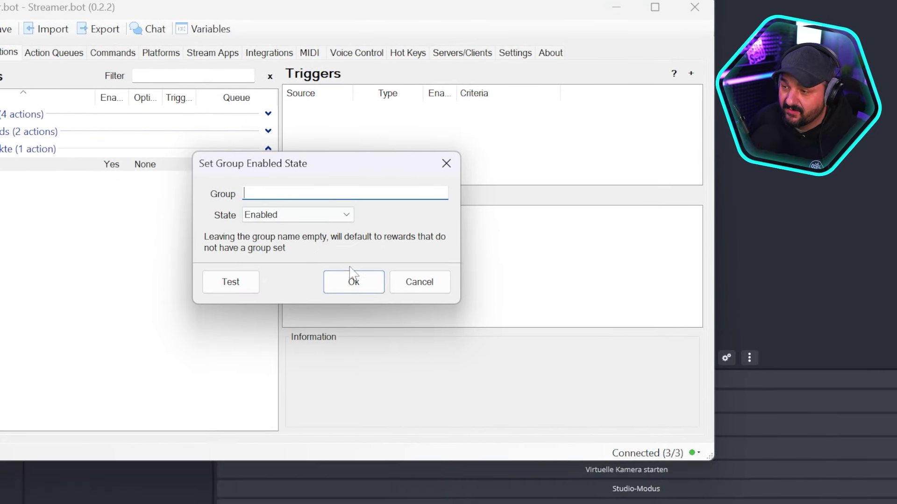
left_click(350, 335)
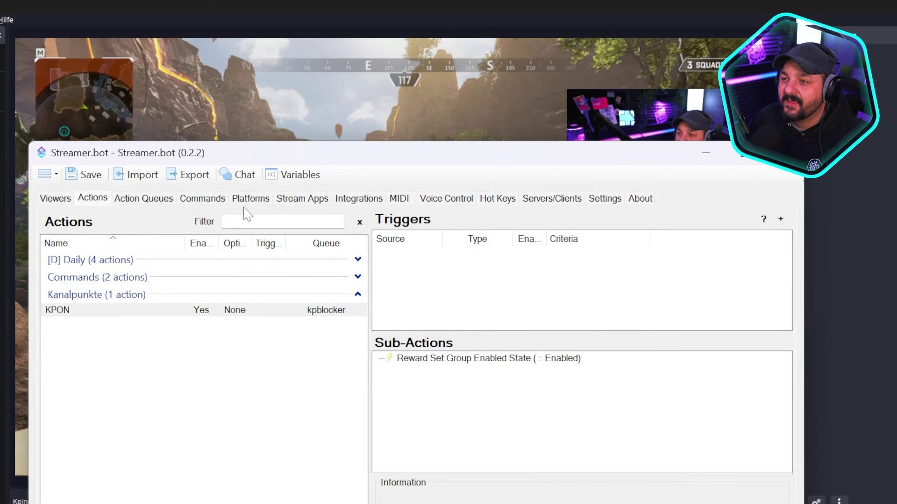
Copy the reward group name KPONOFF from the Twitch channel point rewards and set it as the group in KPON's Set Group Enabled State sub-action
left_click(251, 199)
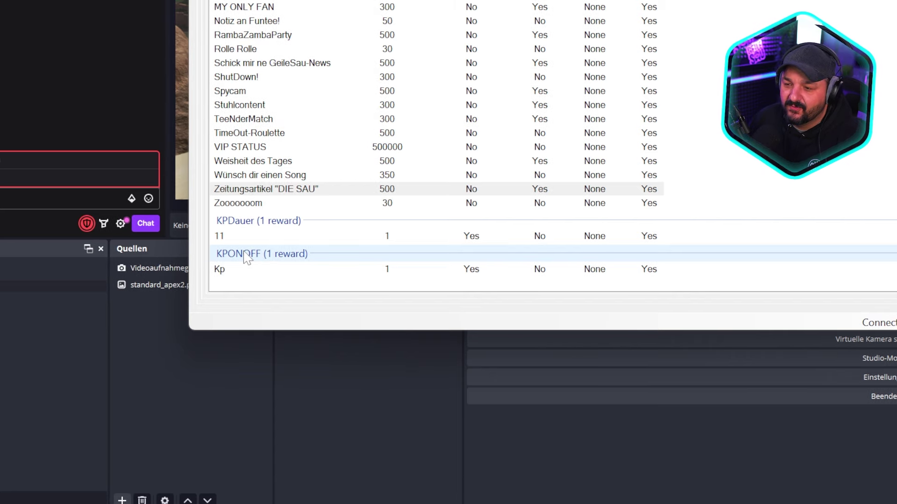
right_click(228, 255)
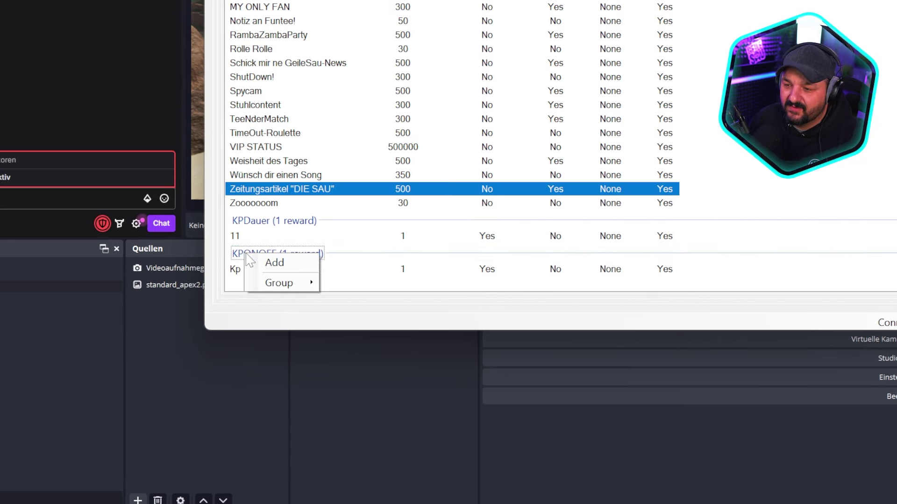
mouse_move(275, 283)
left_click(357, 283)
key("ctrl+c")
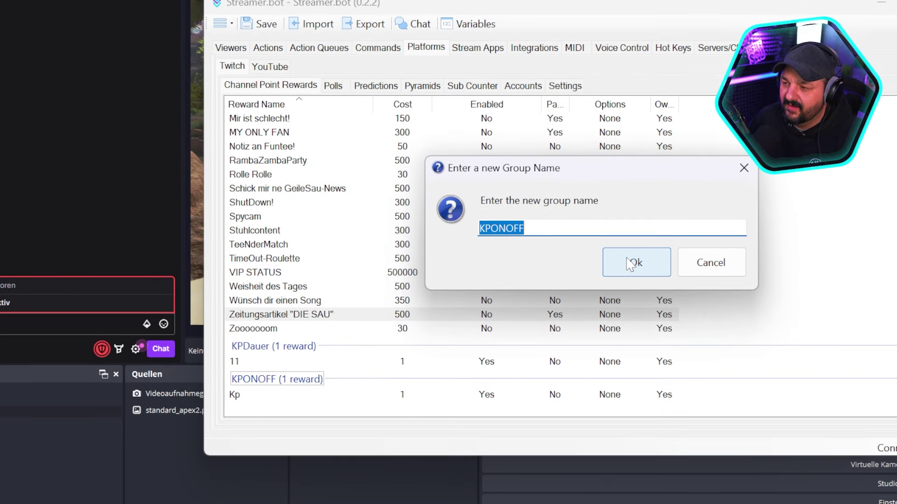
left_click(634, 284)
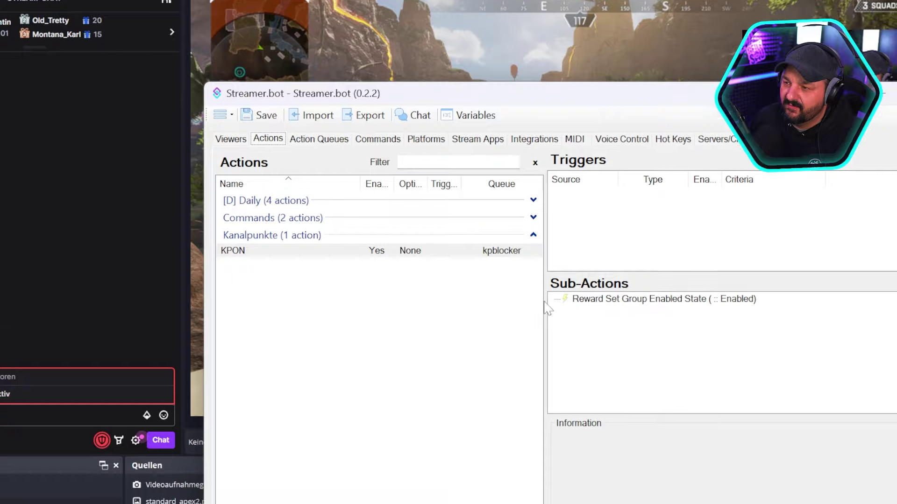
double_click(603, 299)
key("ctrl+v")
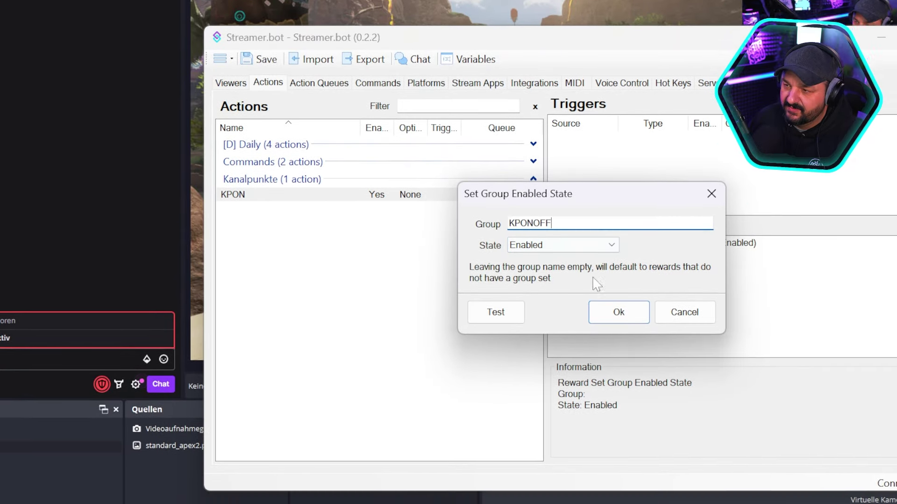
left_click(612, 307)
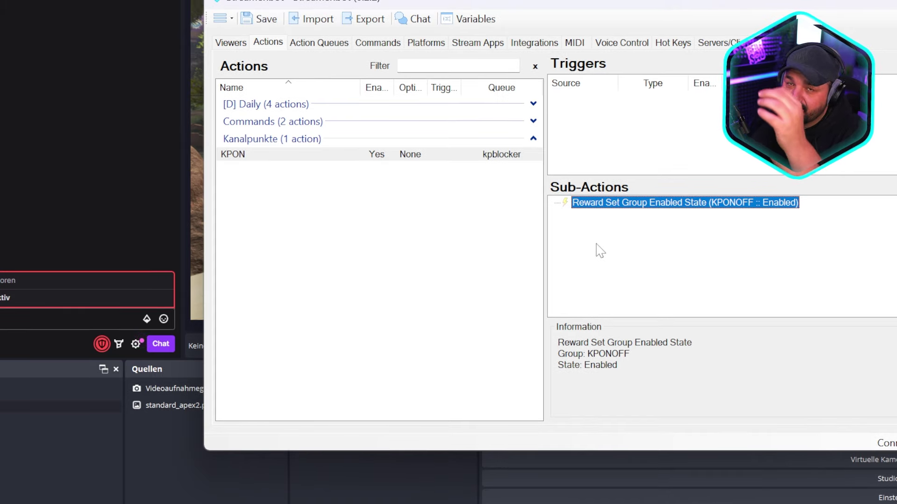
Add a Twitch channel announcement sub-action to KPON in Orange with the message "Kanalpunkte deaktiviert"
right_click(587, 231)
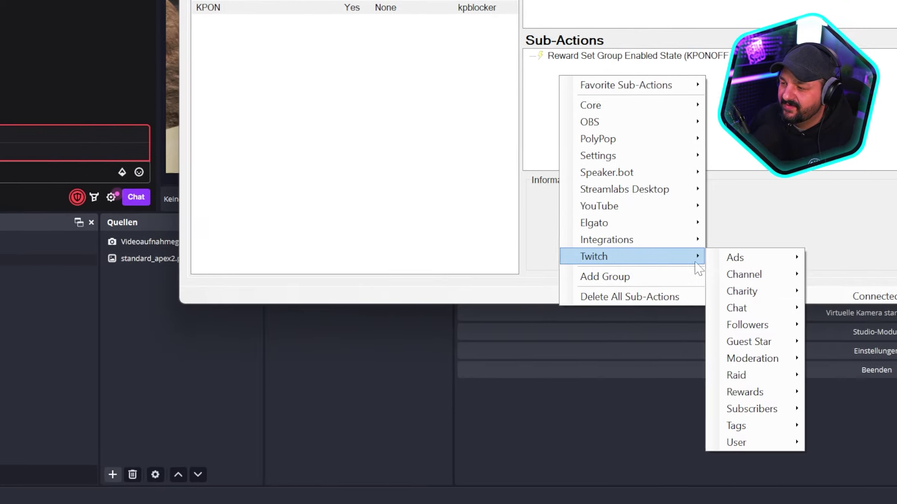
mouse_move(747, 309)
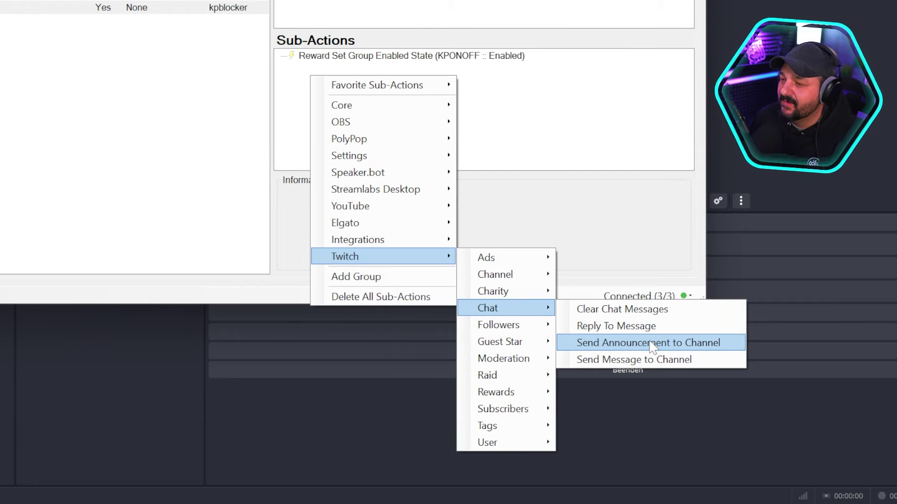
left_click(649, 343)
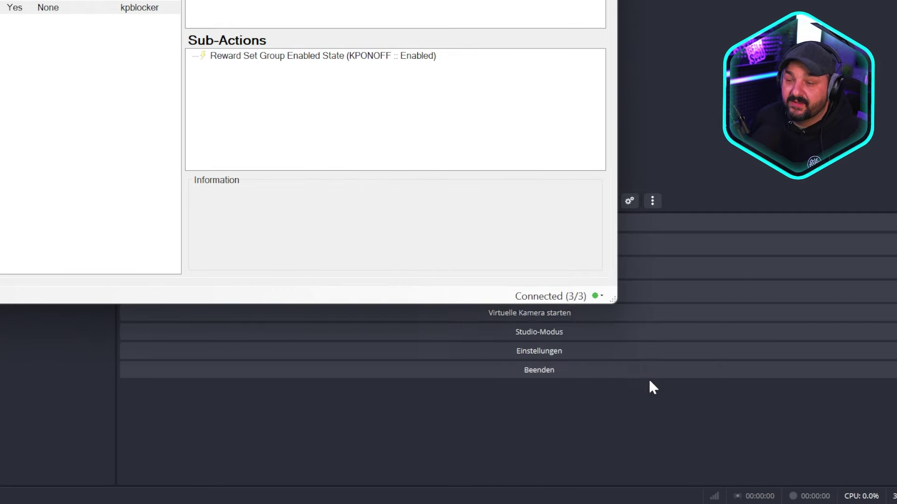
left_click(270, 259)
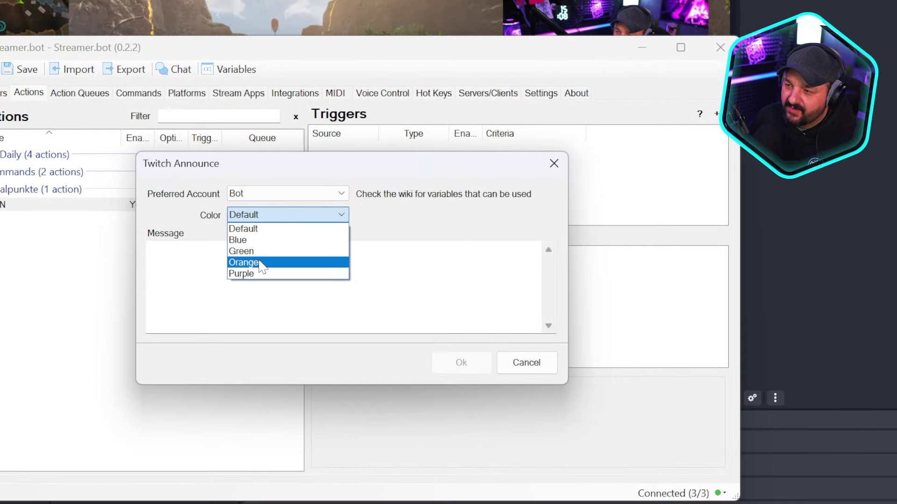
left_click(256, 301)
key("Tab")
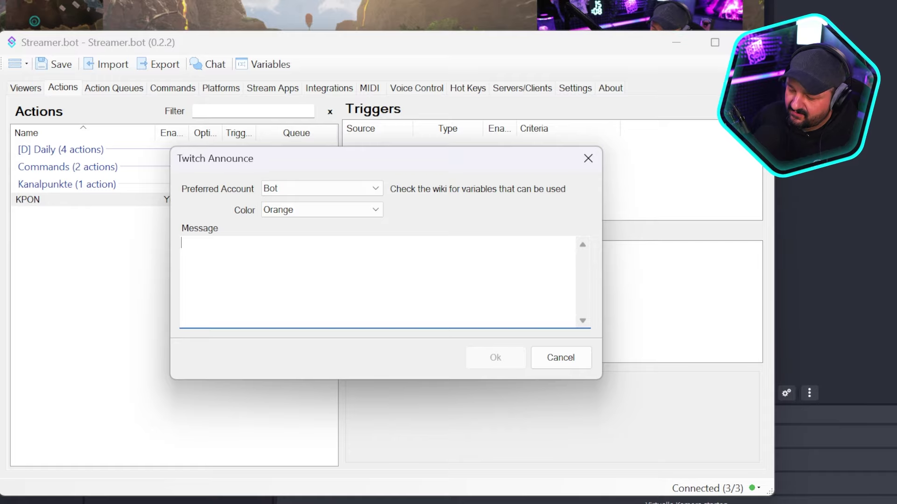
type("Kanalpunkte deaktiviert")
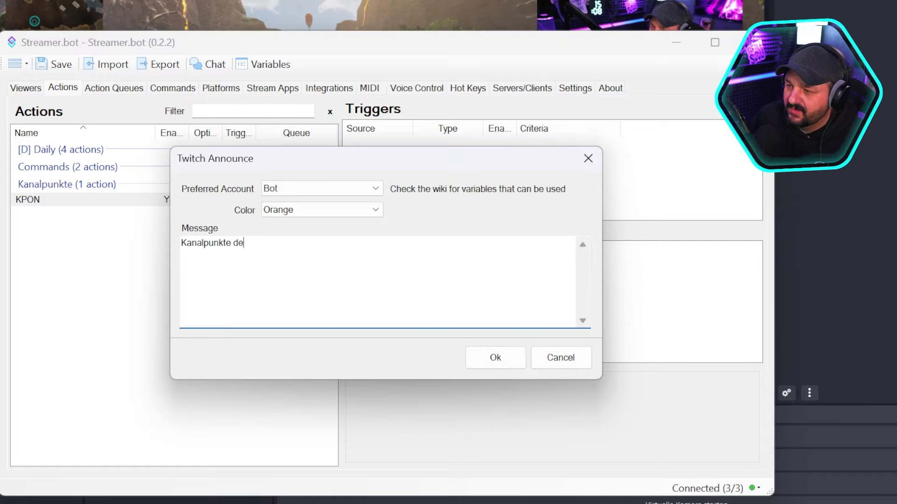
left_click(478, 359)
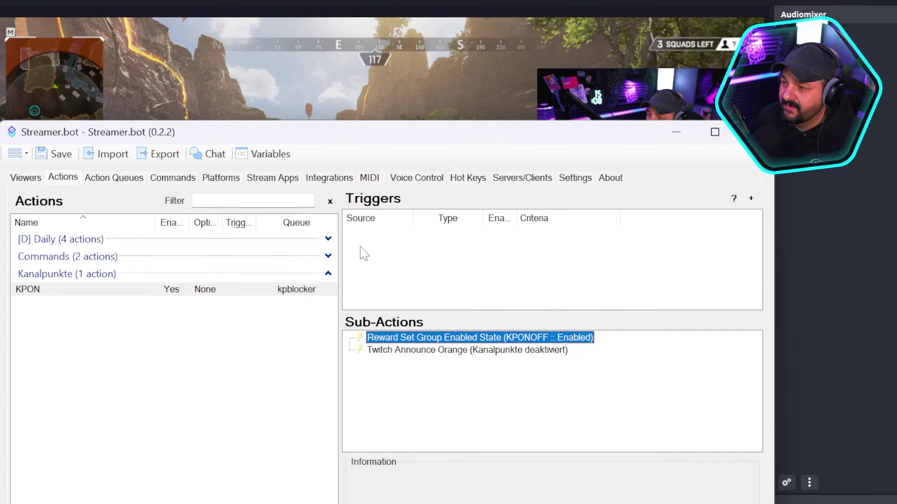
Add a command trigger to KPON using a new command named KPON with the prefix !kon, allowed for Moderators
right_click(385, 264)
mouse_move(416, 340)
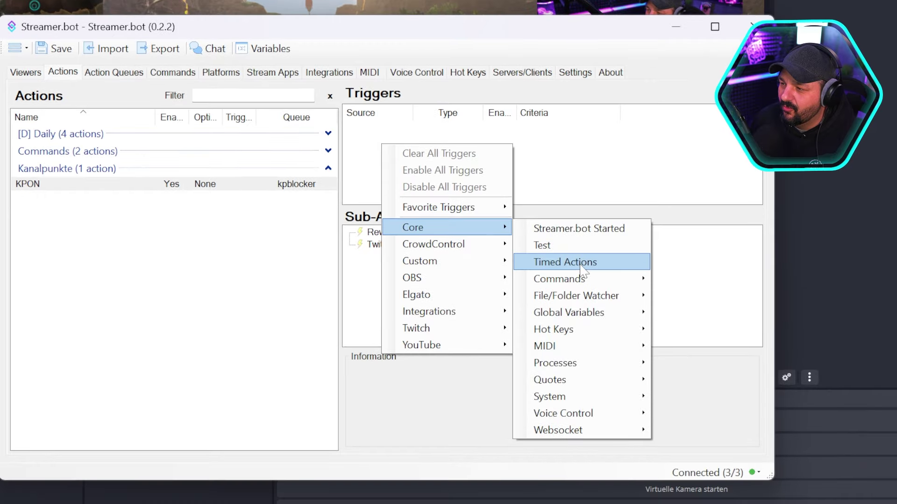
mouse_move(596, 397)
left_click(689, 258)
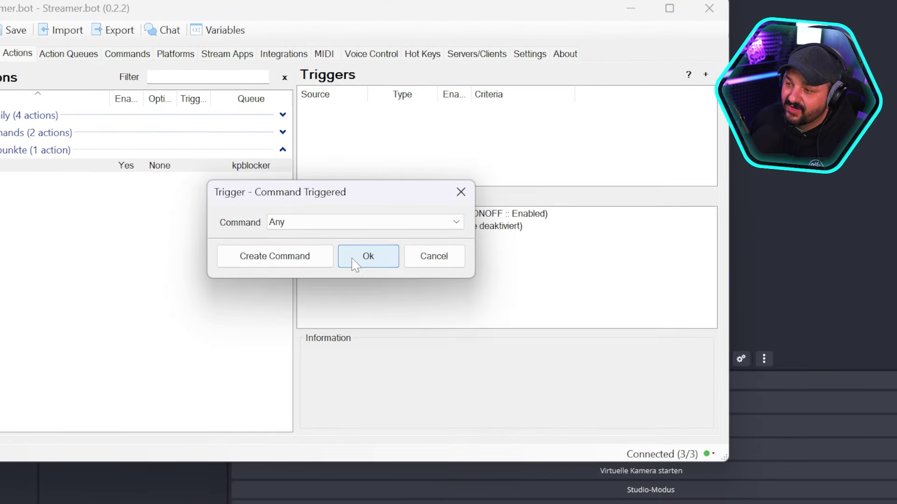
left_click(281, 255)
type("K")
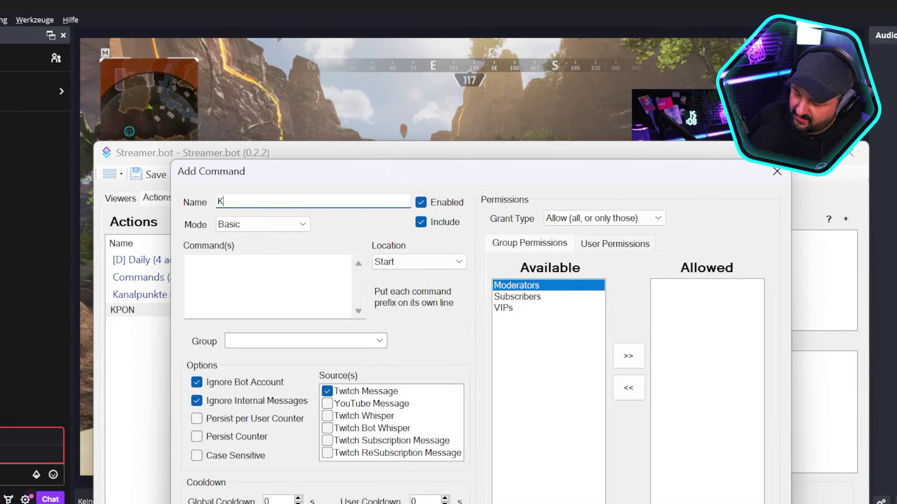
type("PON")
key("Tab")
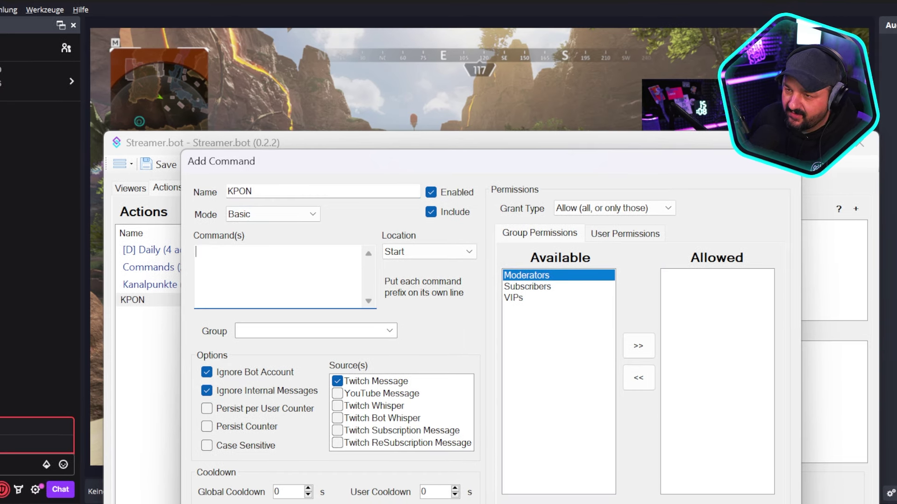
type("!kon")
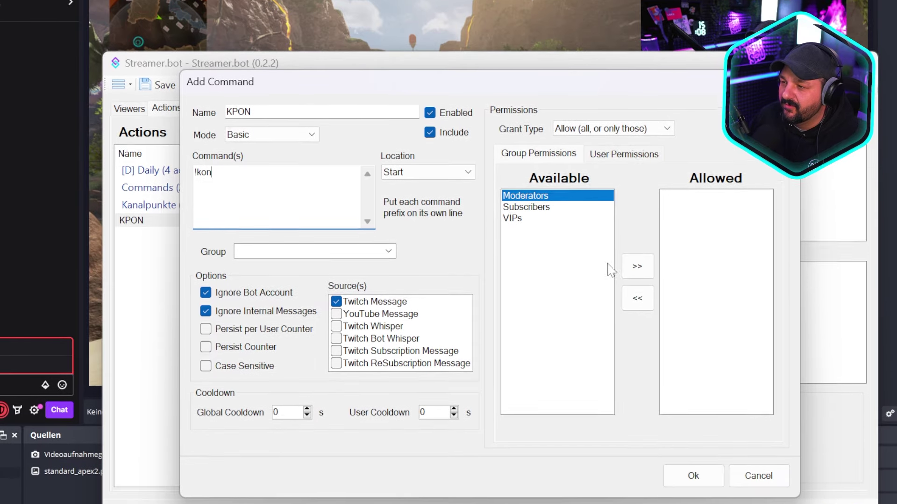
left_click(637, 266)
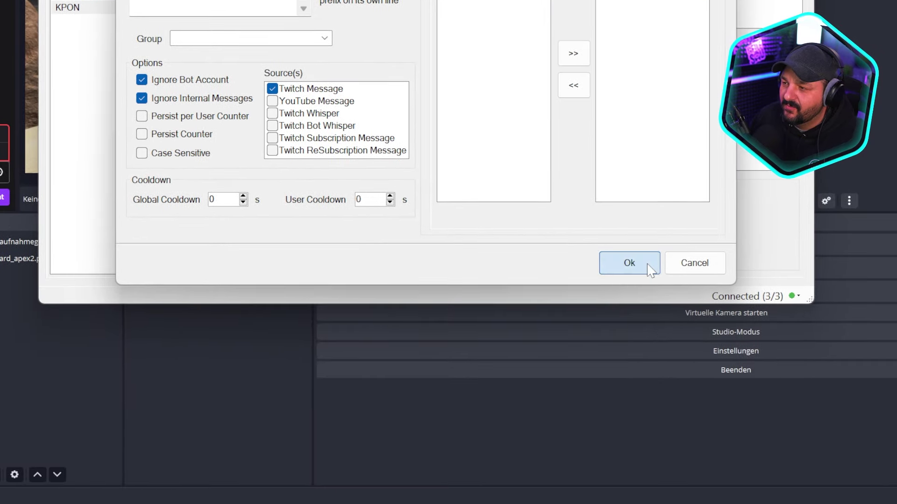
left_click(649, 269)
left_click(455, 102)
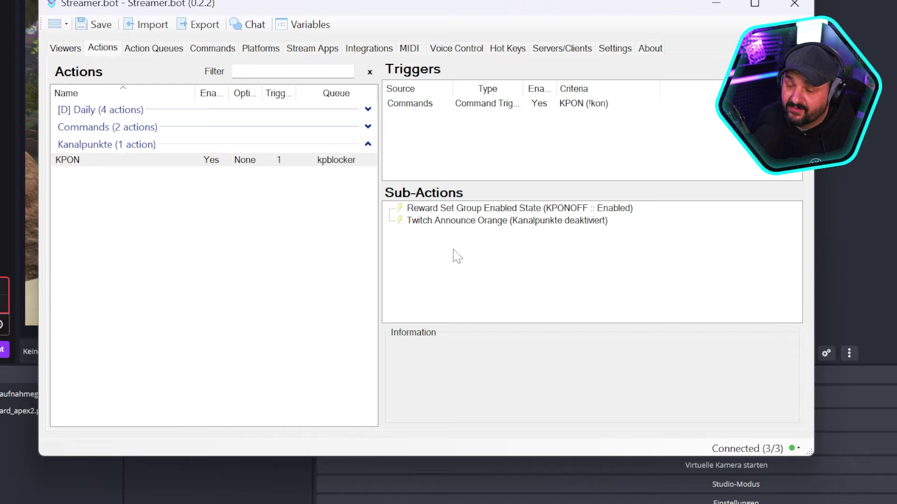
Duplicate the KPON action and rename the copy KPOFF
right_click(82, 160)
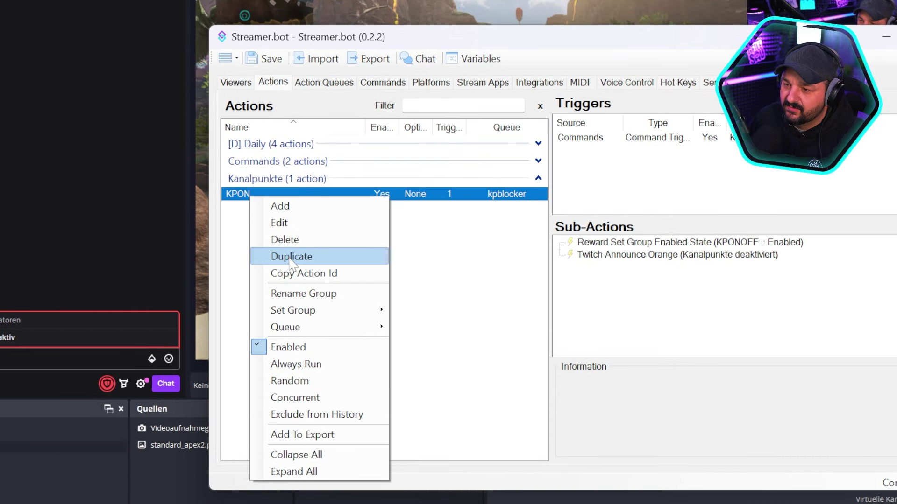
left_click(291, 257)
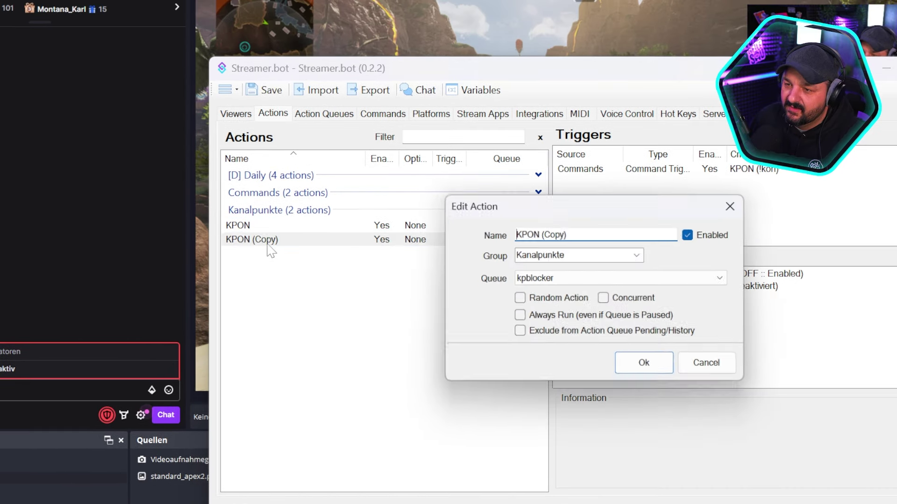
key("BackSpace")
key("BackSpace")
key("BackSpace")
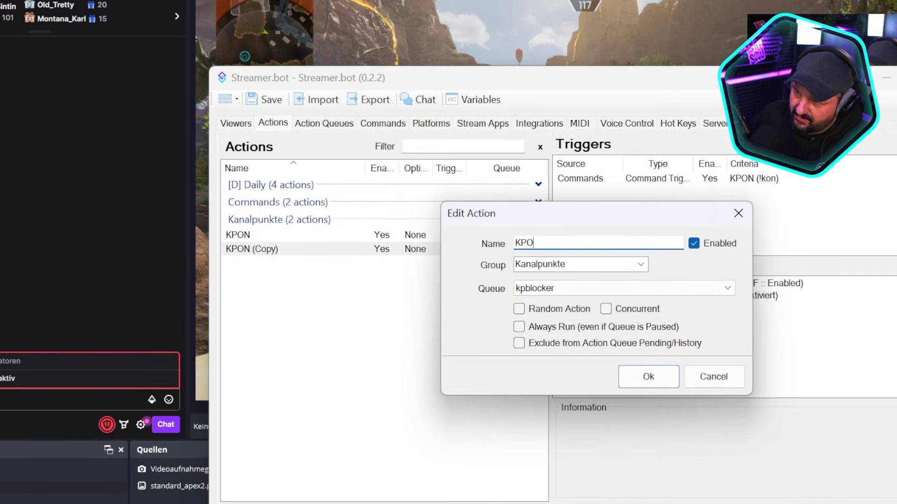
type("FF")
key("Return")
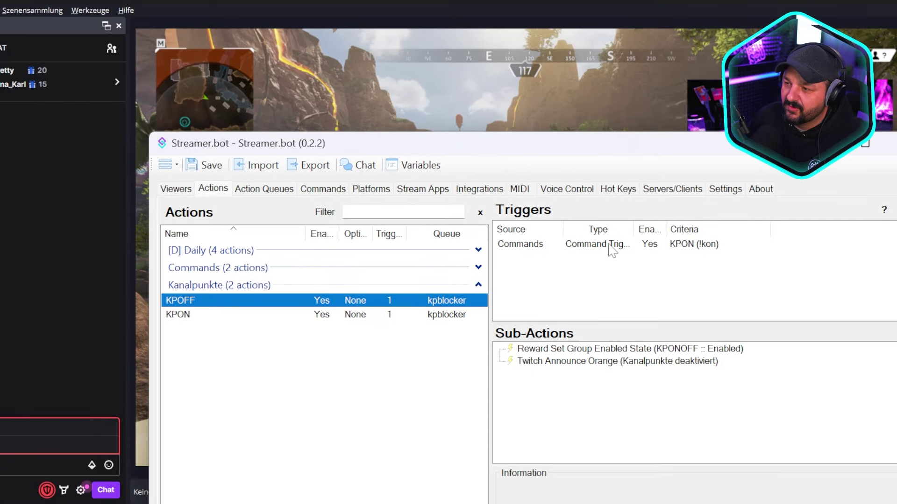
Switch KPOFF's command trigger to a new command named KPOFF with the prefix !koff, allowed for Moderators
double_click(610, 245)
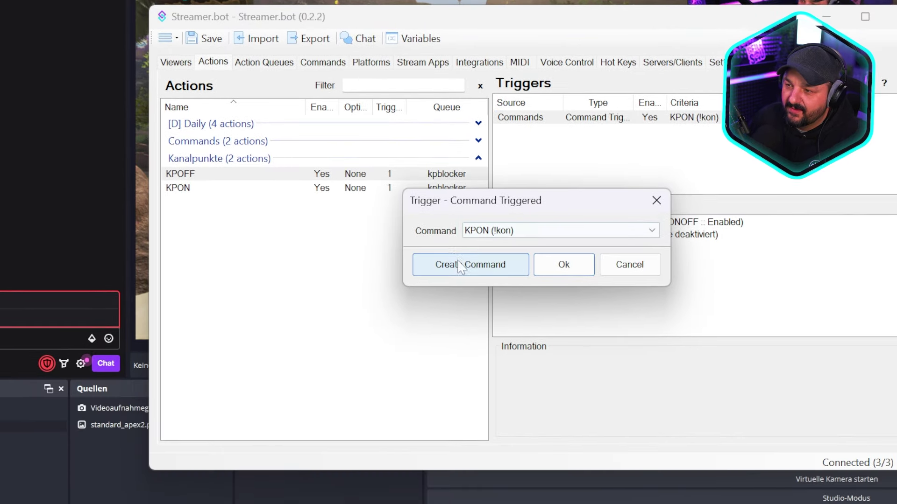
left_click(454, 257)
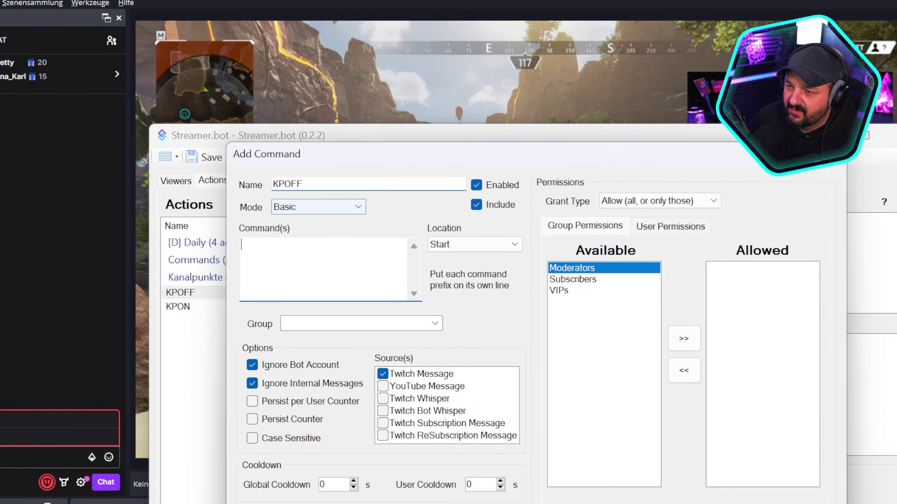
left_click(243, 261)
type("!")
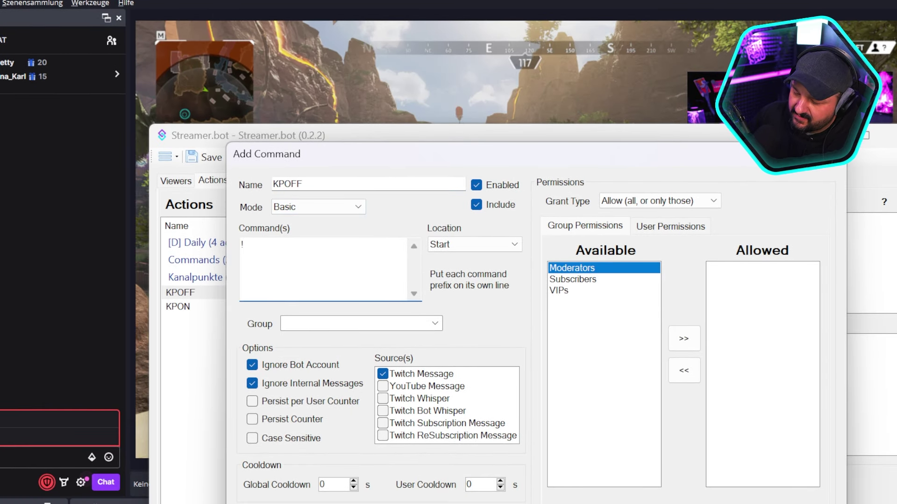
type("koff")
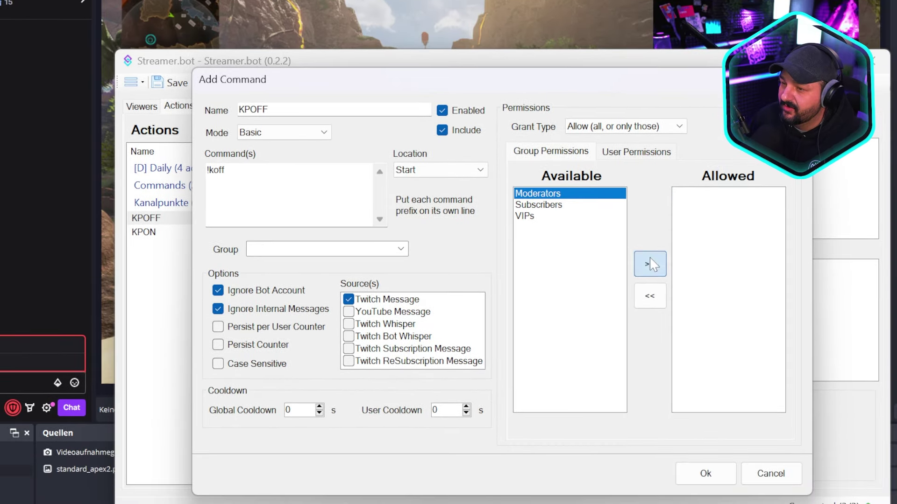
left_click(683, 322)
left_click(736, 503)
left_click(481, 98)
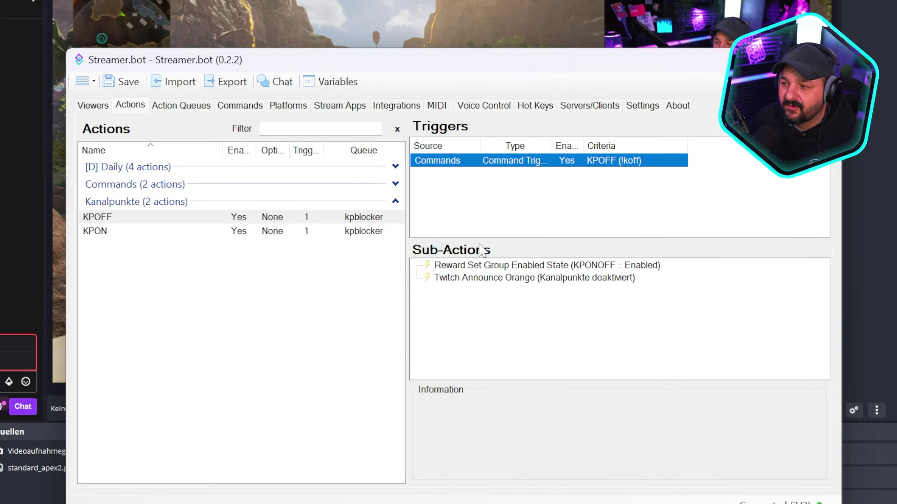
Set the state of the KPONOFF reward group sub-action in KPOFF to Disabled
double_click(446, 265)
left_click(420, 274)
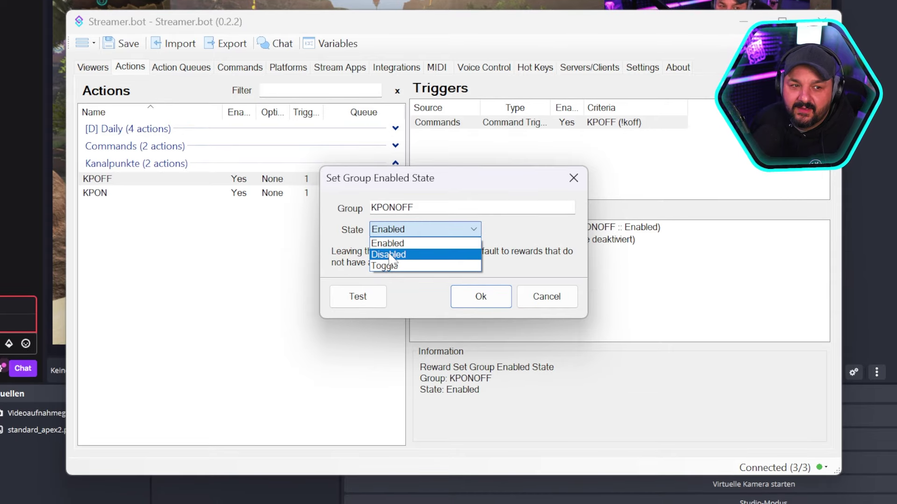
left_click(390, 254)
left_click(480, 296)
Change KPOFF's Twitch announcement to Green with the message "Kanalpunkte aktiviert" and test its command trigger
double_click(485, 240)
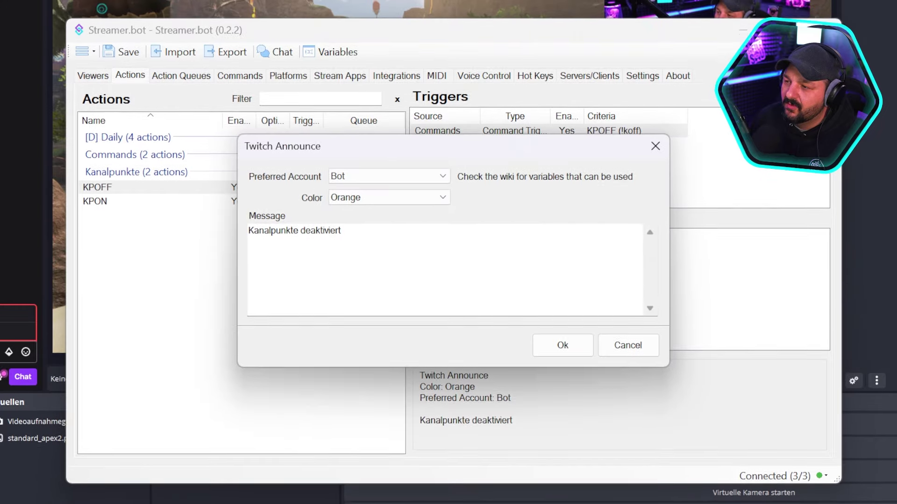
left_click(380, 200)
left_click(384, 232)
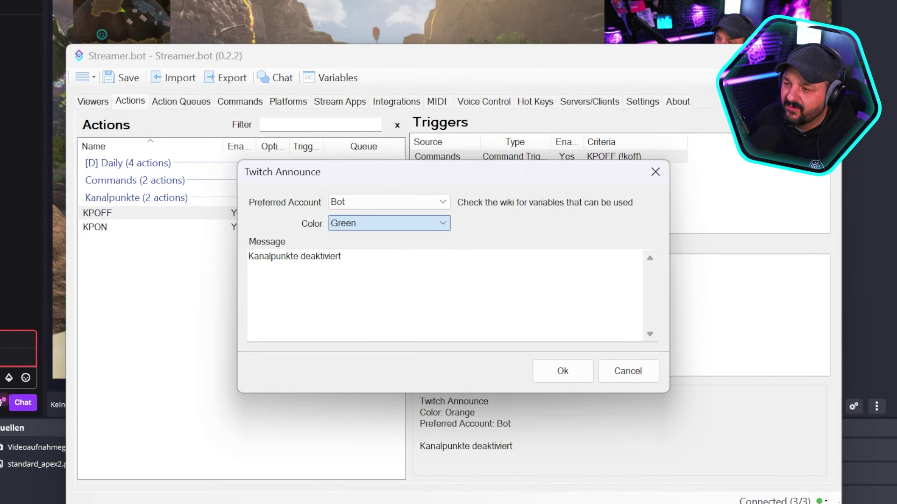
double_click(320, 256)
type("aktiviert")
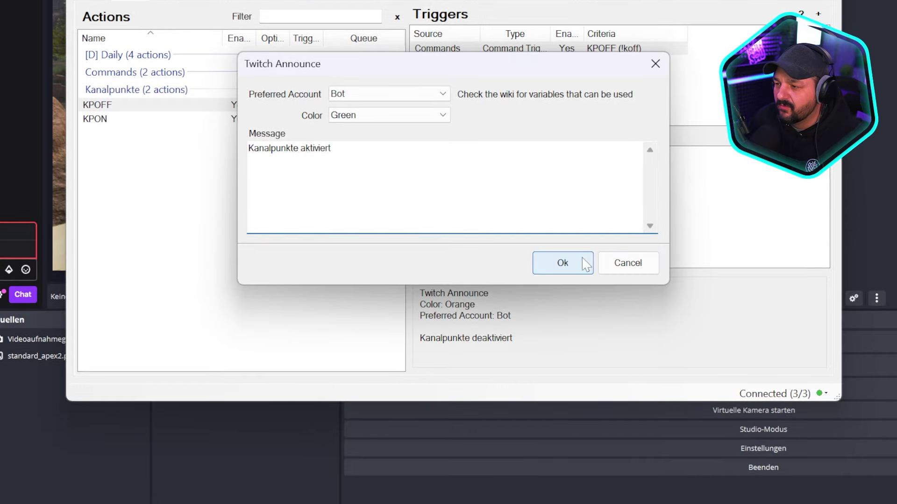
left_click(583, 260)
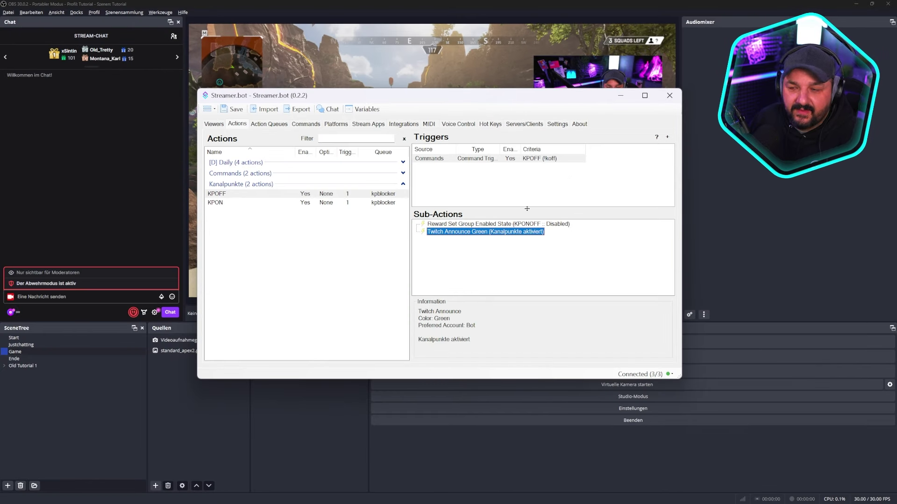
right_click(467, 158)
left_click(480, 164)
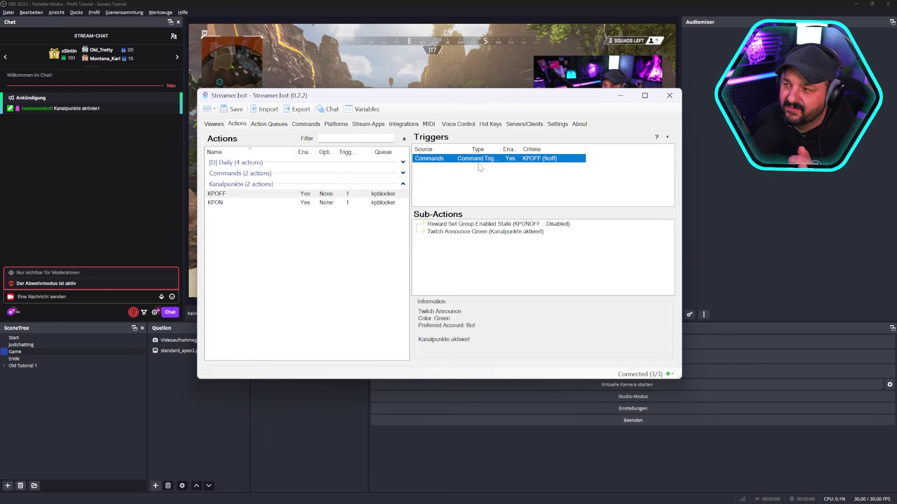
Change KPOFF's Twitch announcement to Orange with the message "Kanalpunkte deaktiviert"
double_click(503, 231)
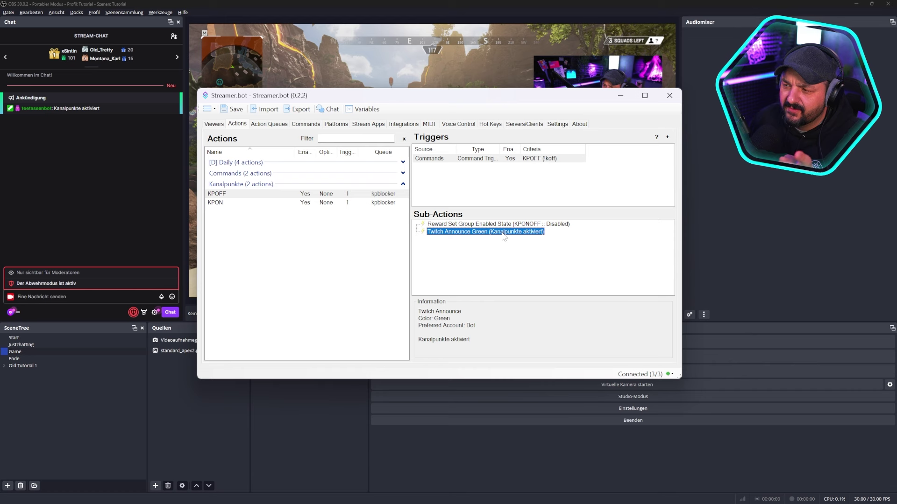
double_click(353, 220)
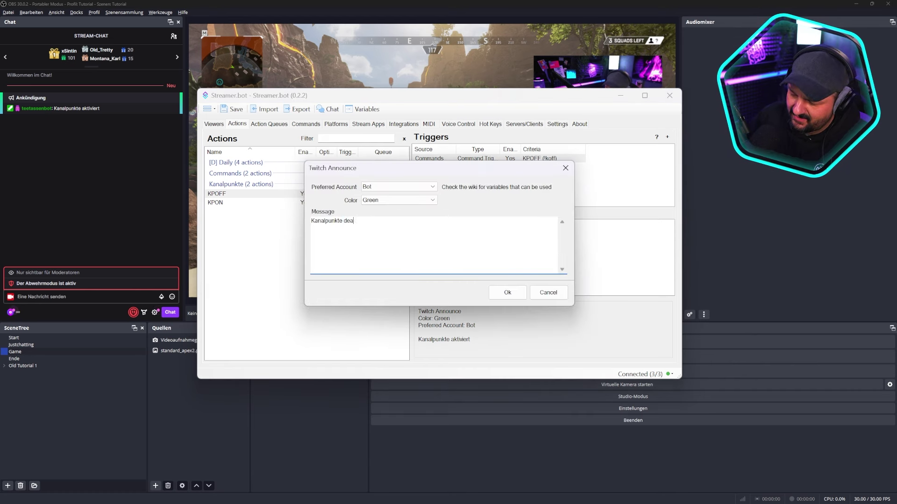
left_click(401, 201)
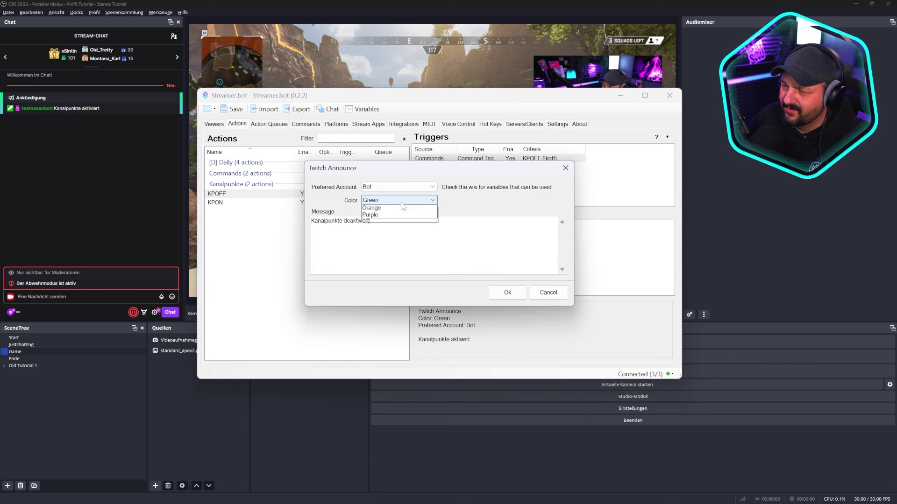
left_click(411, 231)
key("Return")
Change KPON's Twitch announcement to Green with the message "Kanalpunkte aktiviert"
left_click(214, 203)
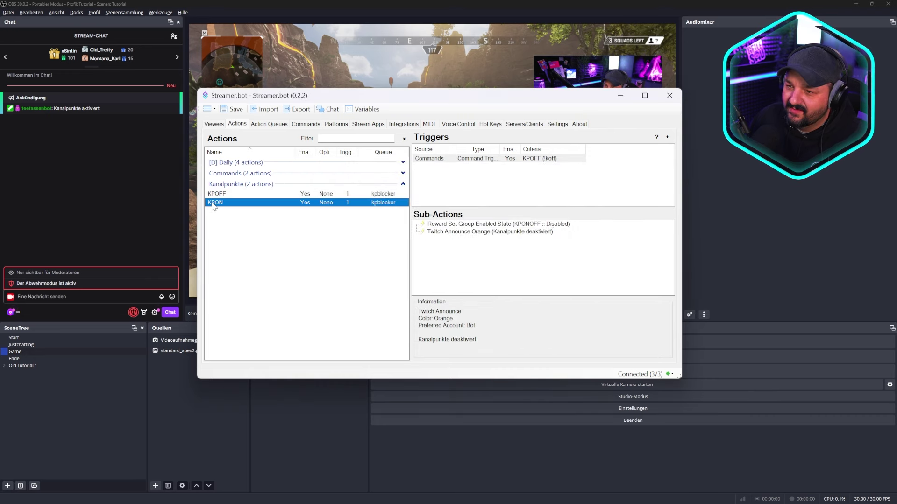
double_click(446, 234)
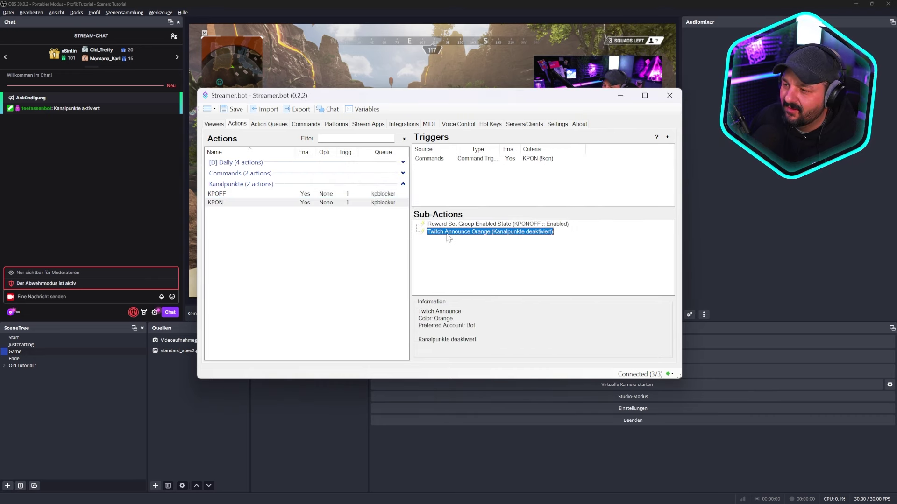
left_click(397, 200)
left_click(383, 224)
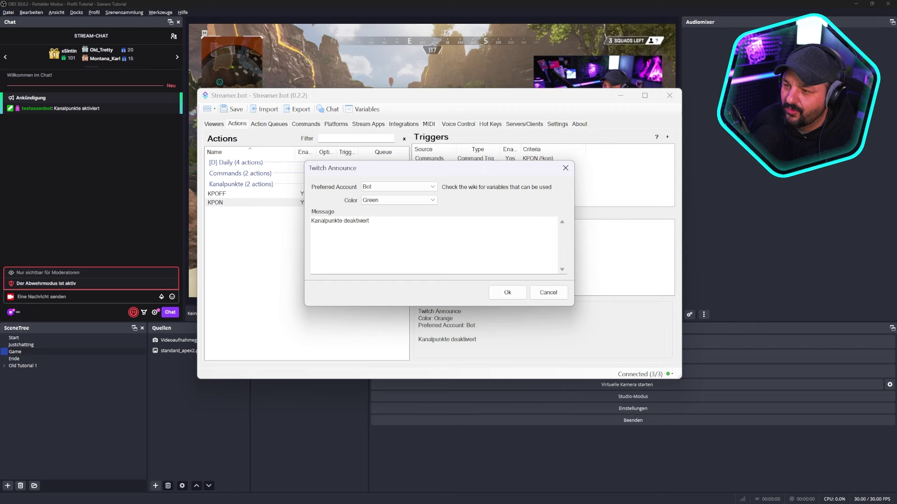
double_click(356, 221)
type("a")
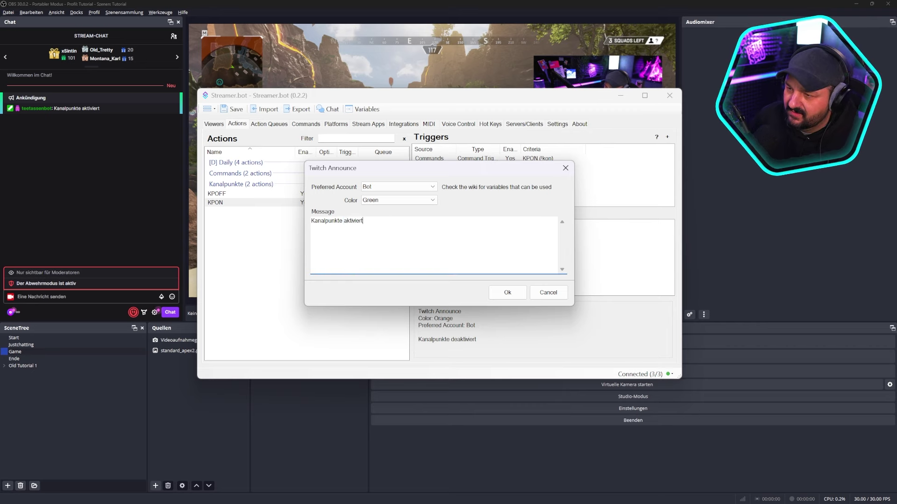
left_click(507, 292)
Set the state of the KPONOFF reward group sub-action in KPON to Disabled and save the configuration
left_click(442, 225)
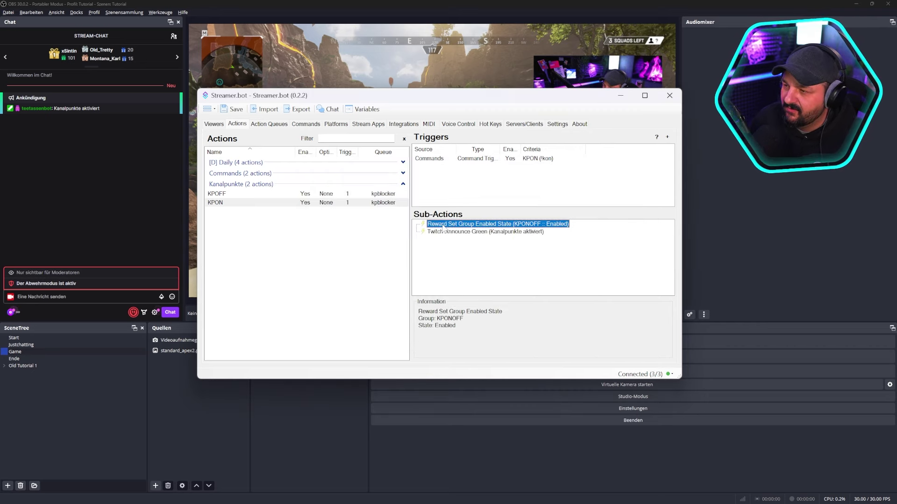
double_click(459, 226)
left_click(403, 226)
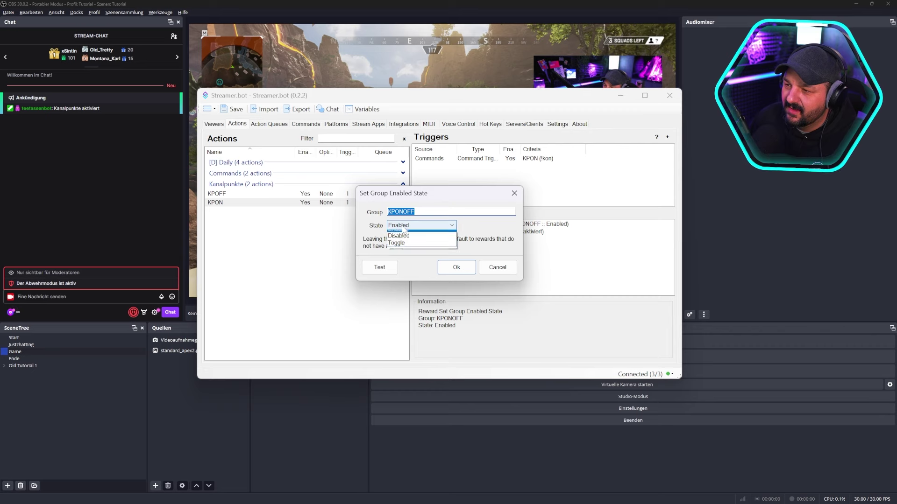
left_click(401, 240)
left_click(446, 267)
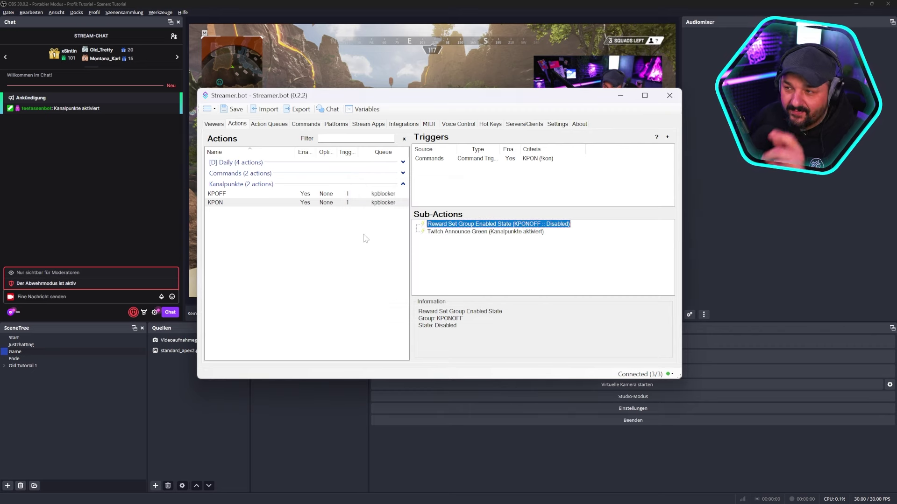
left_click(232, 110)
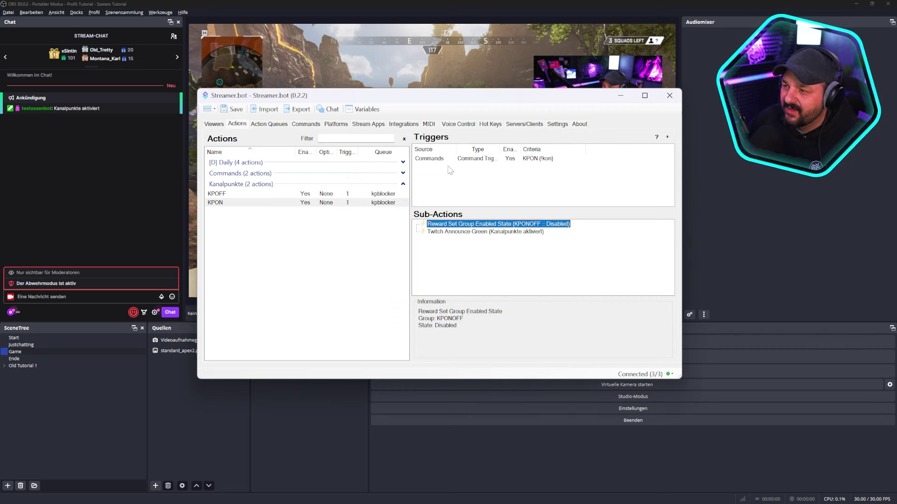
Test the command triggers of KPON and KPOFF, and save the configuration
right_click(470, 161)
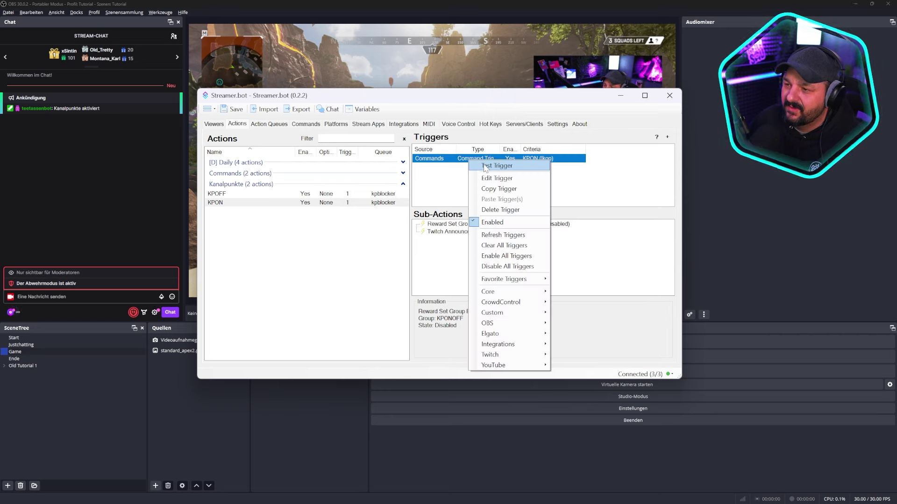
left_click(486, 166)
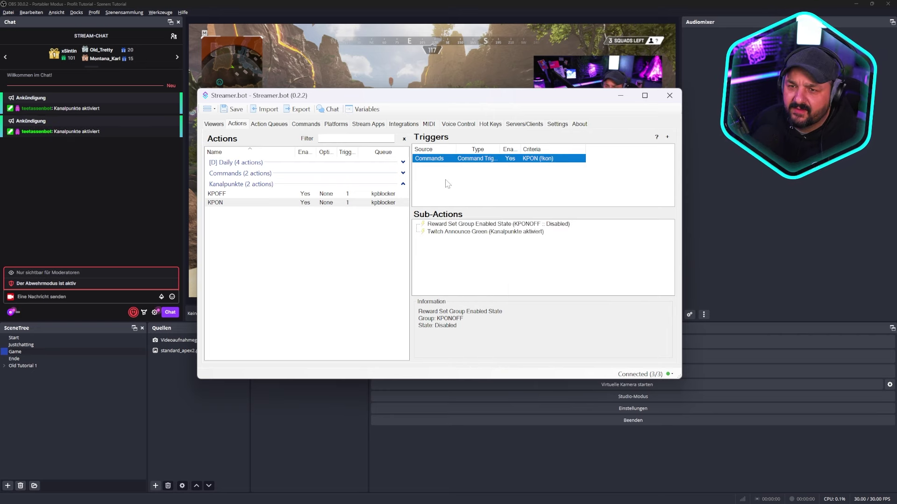
left_click(268, 193)
right_click(477, 158)
left_click(496, 164)
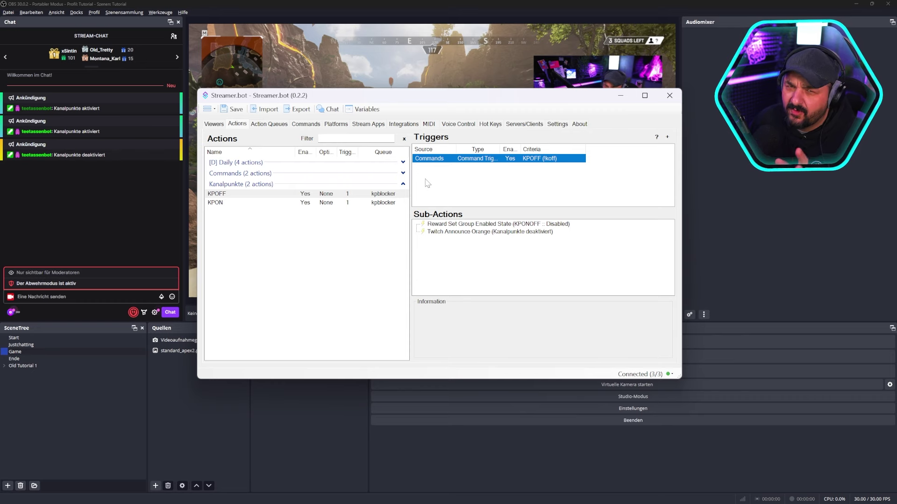
left_click(336, 125)
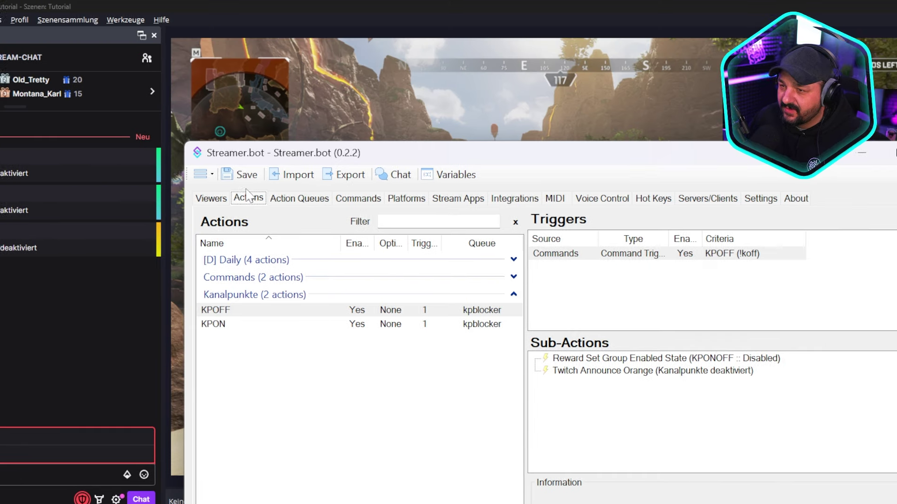
key("ctrl+s")
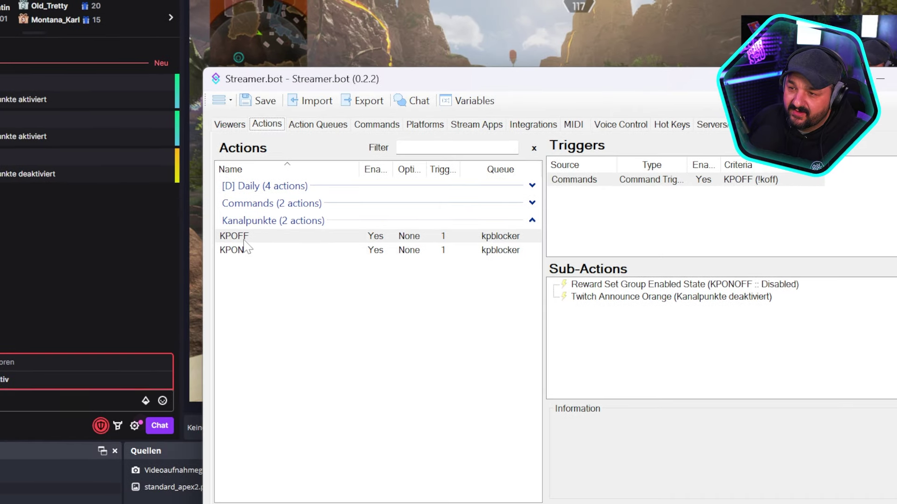
Add an action named "aktuelle szene" to the Kanalpunkte group with the Default queue
right_click(224, 219)
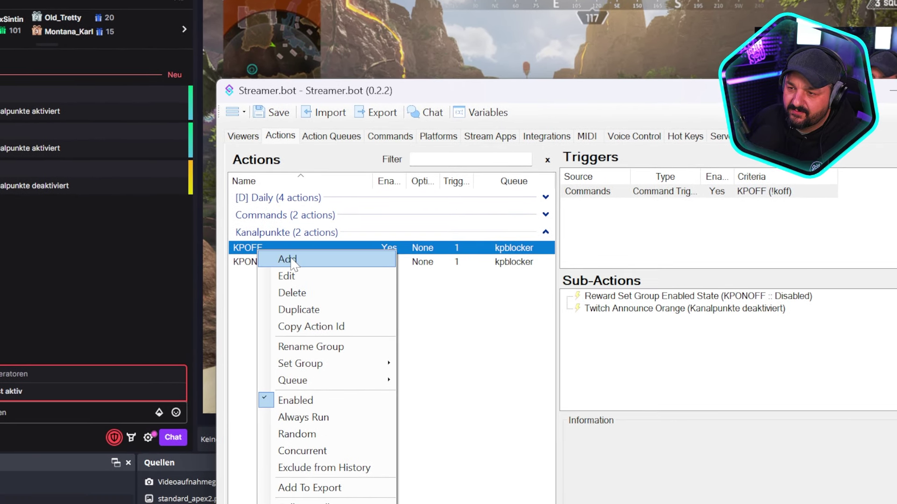
left_click(267, 261)
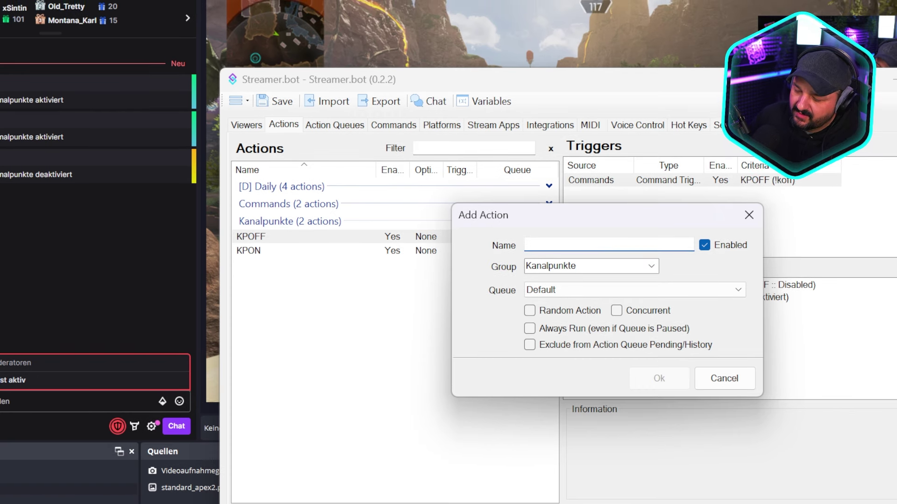
type("aktuelle szene")
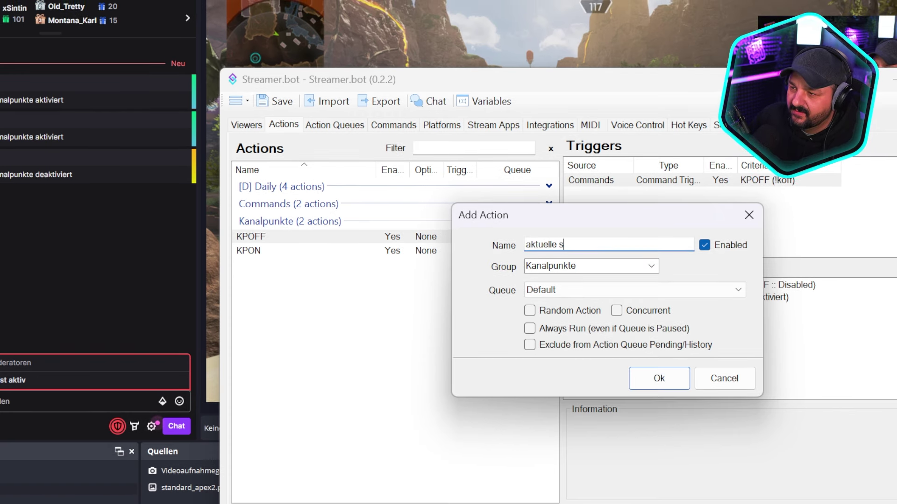
key("Return")
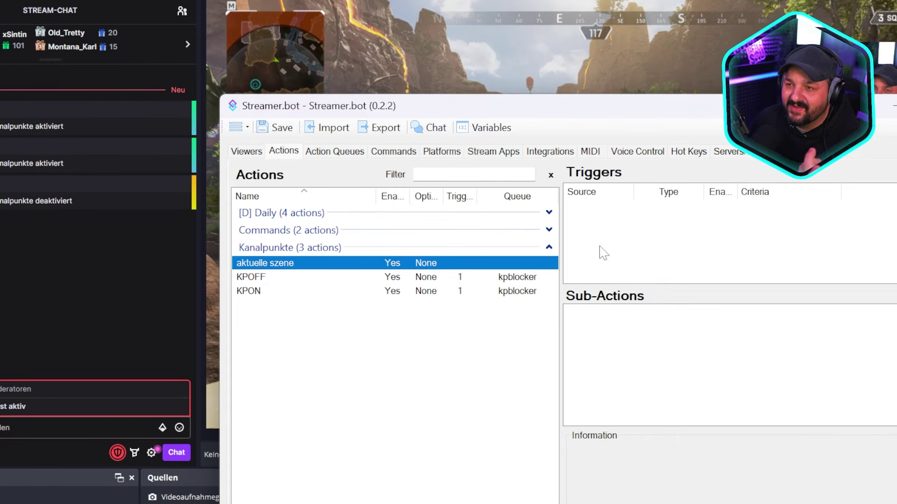
Start an OBS Scene Changed trigger for the "aktuelle szene" action, with OBS set to Any
right_click(607, 231)
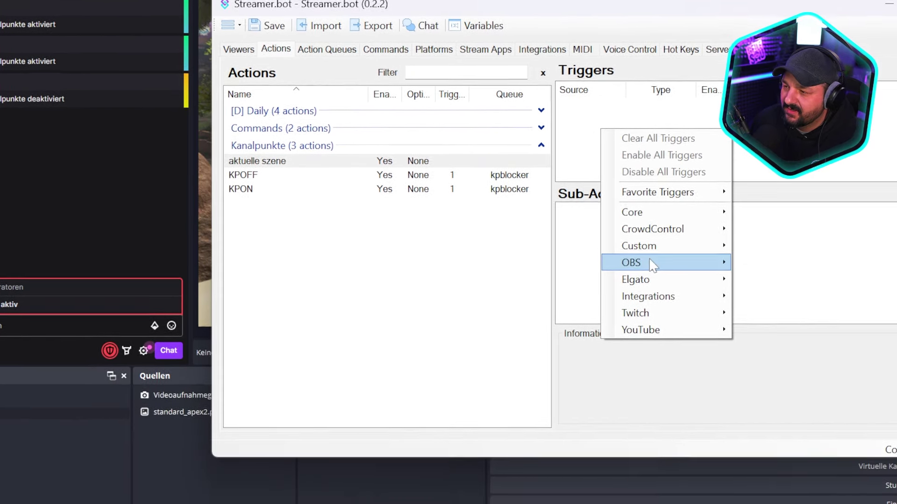
mouse_move(652, 386)
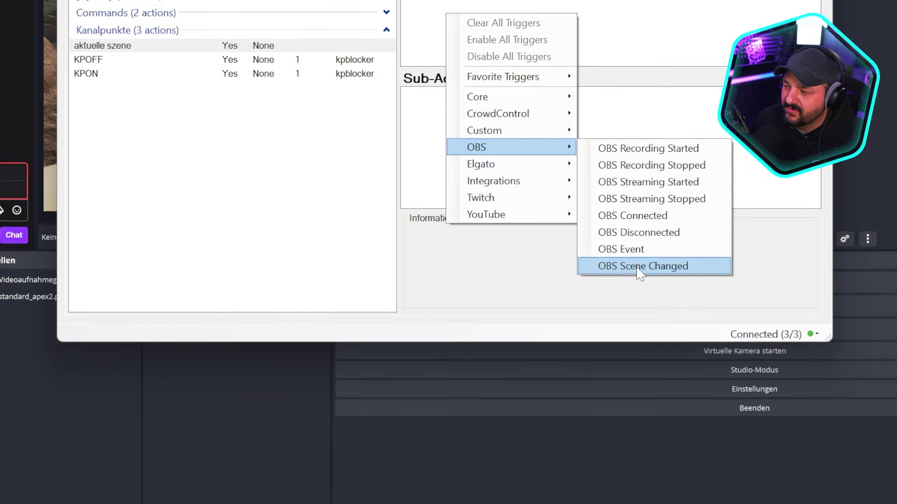
left_click(628, 257)
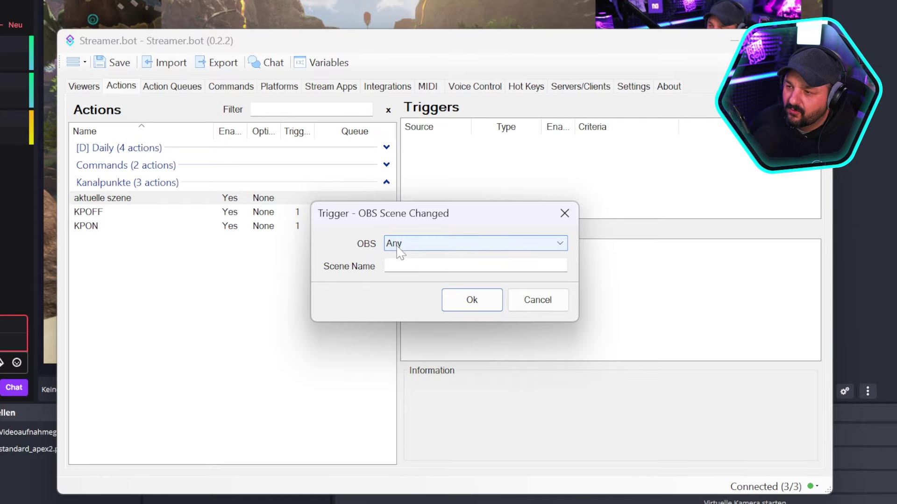
left_click(411, 233)
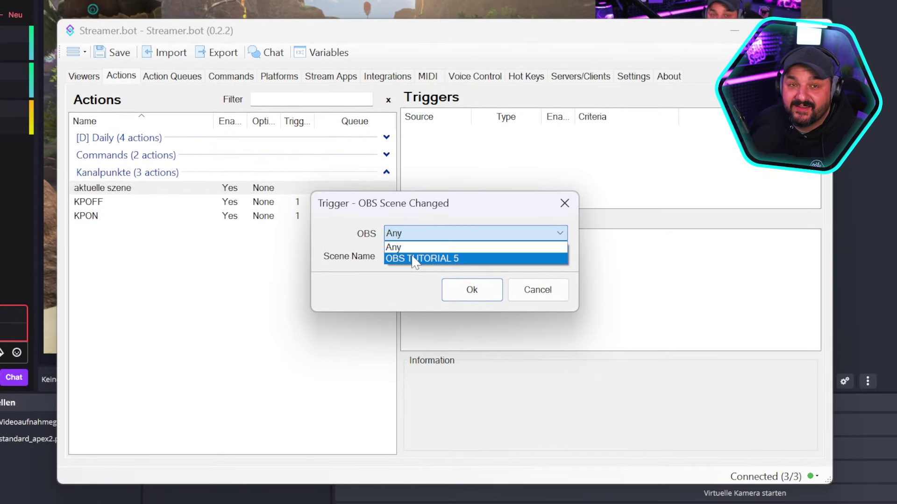
left_click(393, 247)
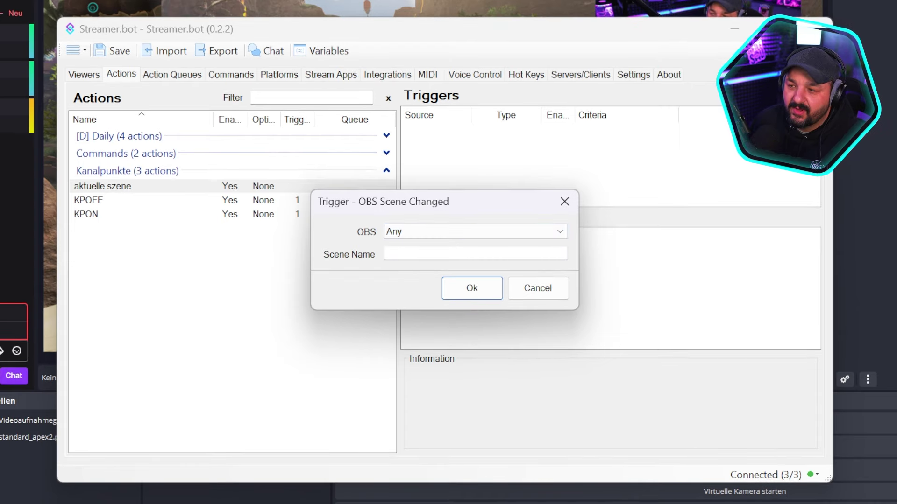
Take the exact scene name from OBS and set the OBS Scene Changed trigger's scene name to Justchatting
left_click(393, 255)
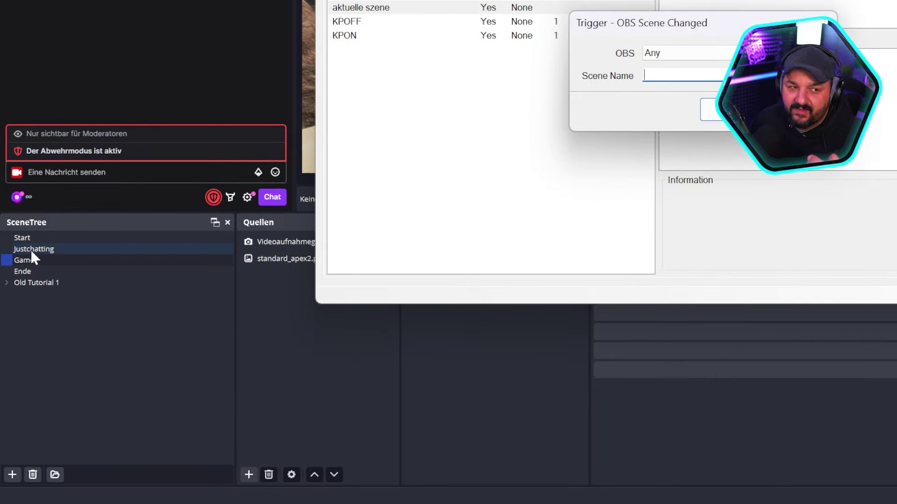
left_click(32, 248)
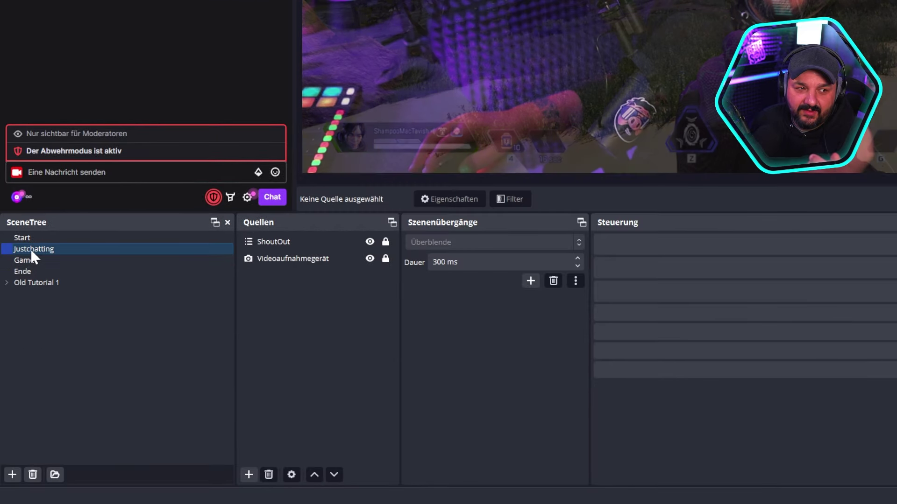
key("F2")
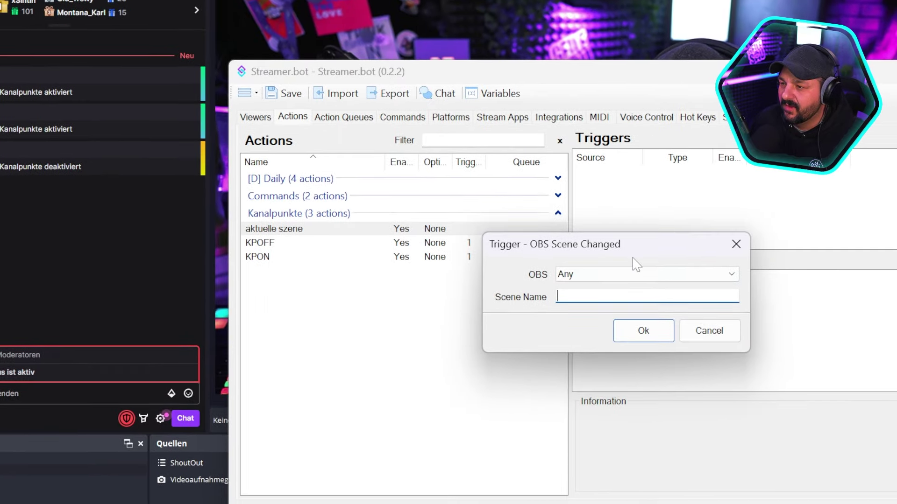
type("Justchatting")
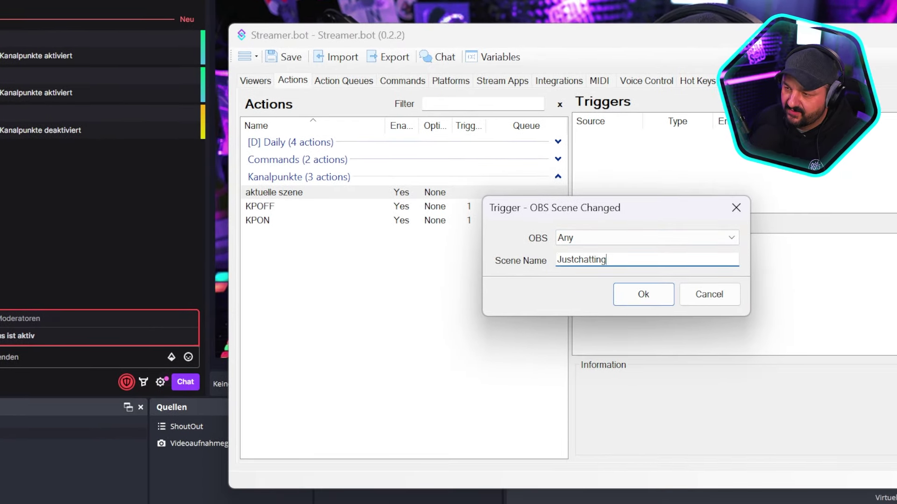
left_click(632, 262)
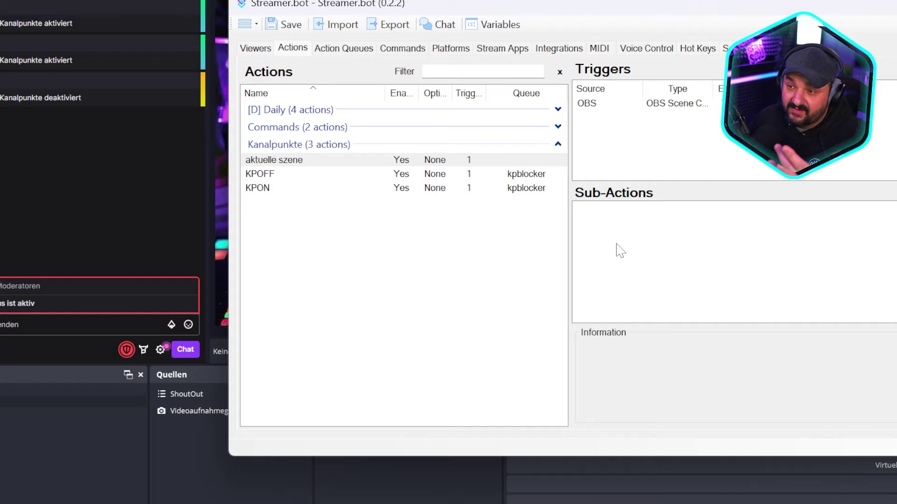
Add a Run Action sub-action to "aktuelle szene" that runs KPON, with Run Action Immediately enabled
right_click(610, 223)
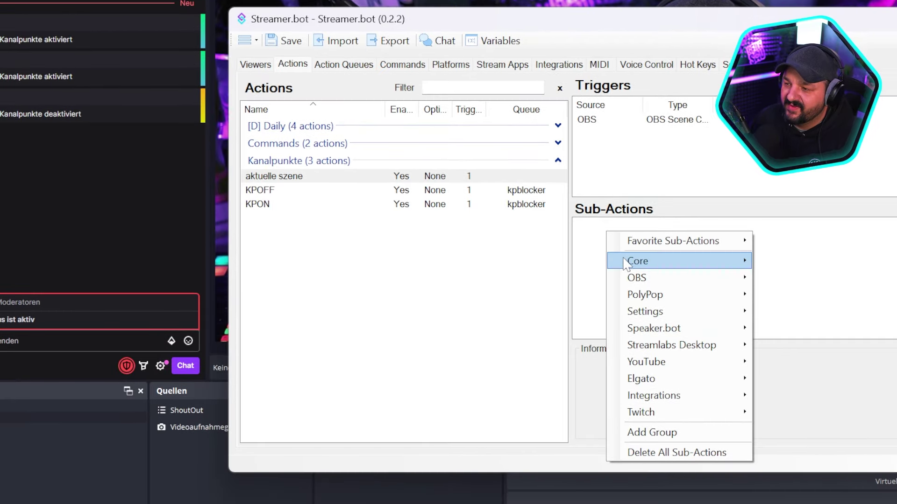
mouse_move(628, 261)
mouse_move(790, 279)
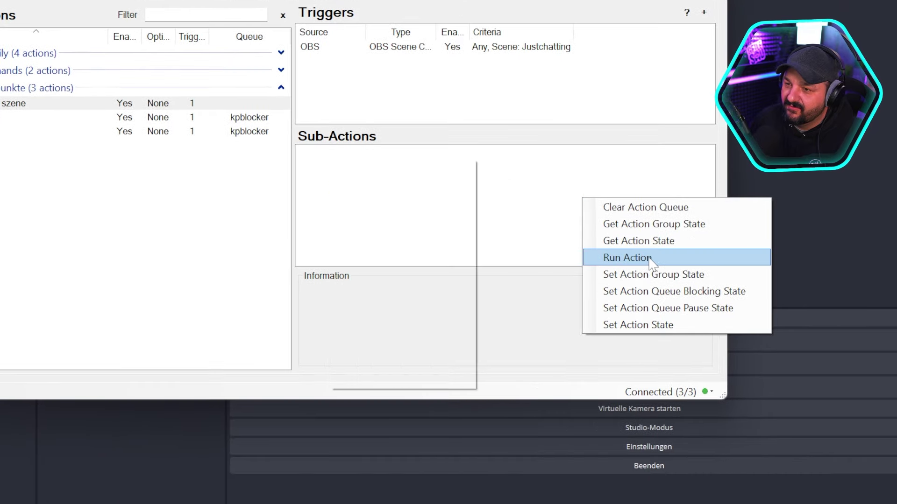
left_click(677, 283)
left_click(434, 246)
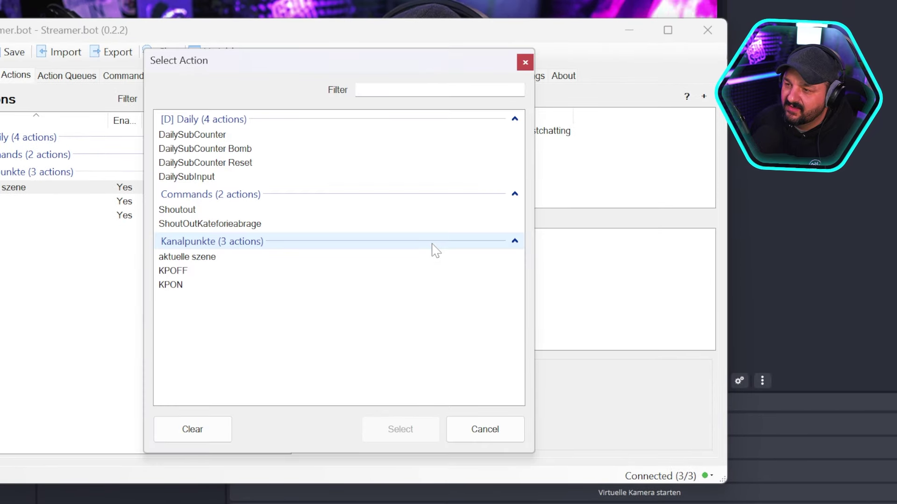
left_click(196, 286)
left_click(418, 428)
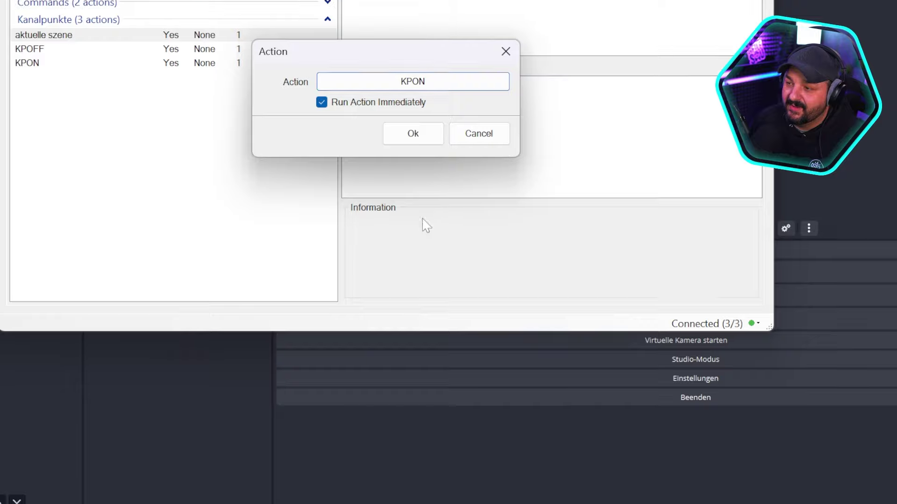
key("Return")
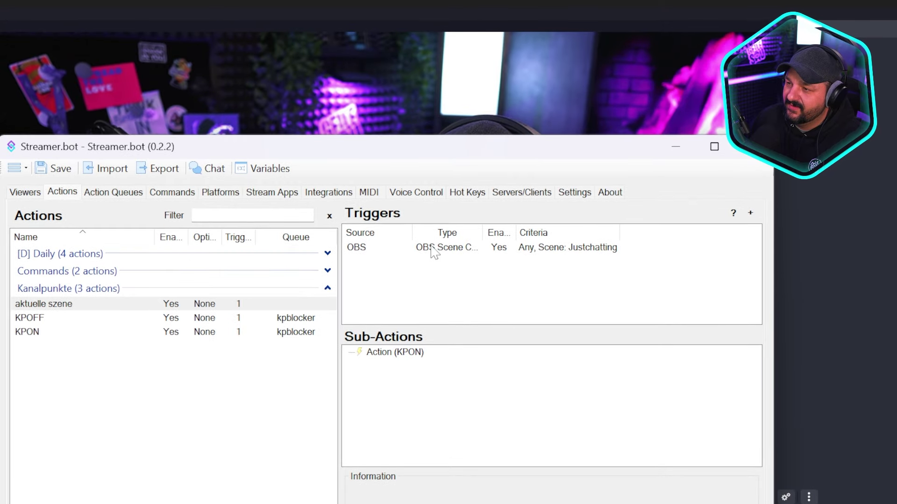
Duplicate the Justchatting scene trigger within the "aktuelle szene" action
right_click(428, 210)
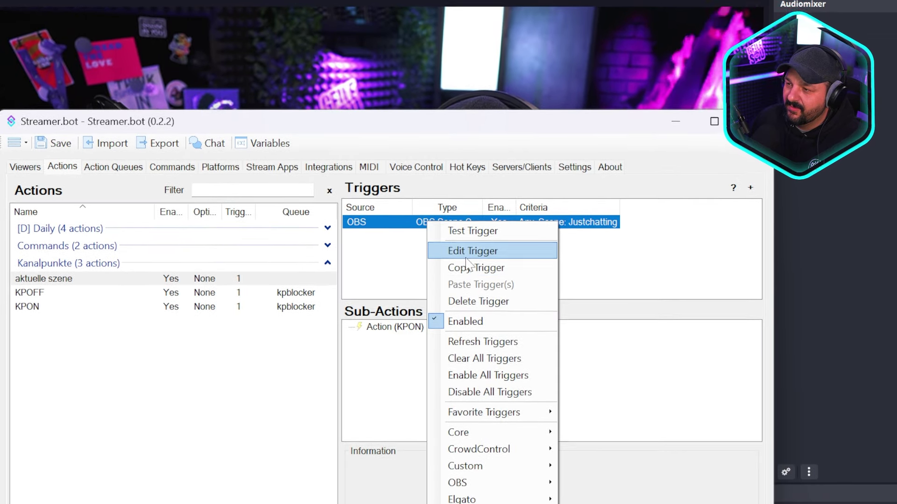
left_click(469, 296)
right_click(400, 279)
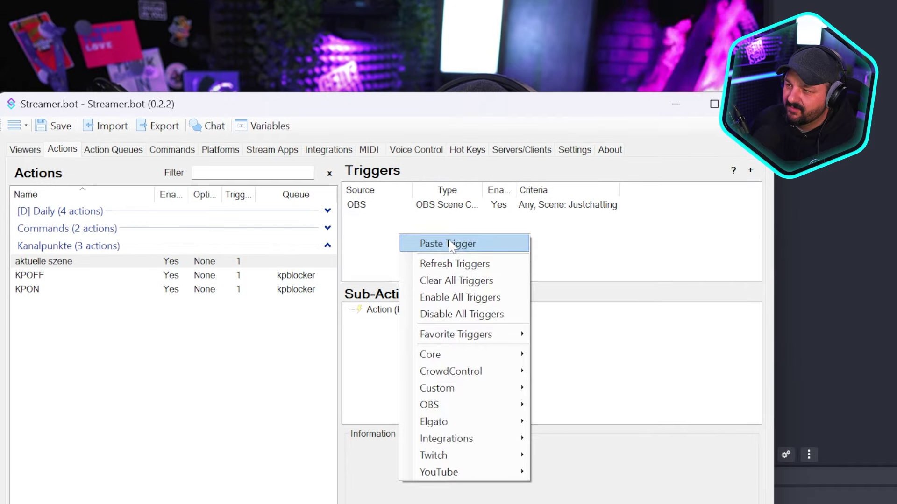
left_click(446, 237)
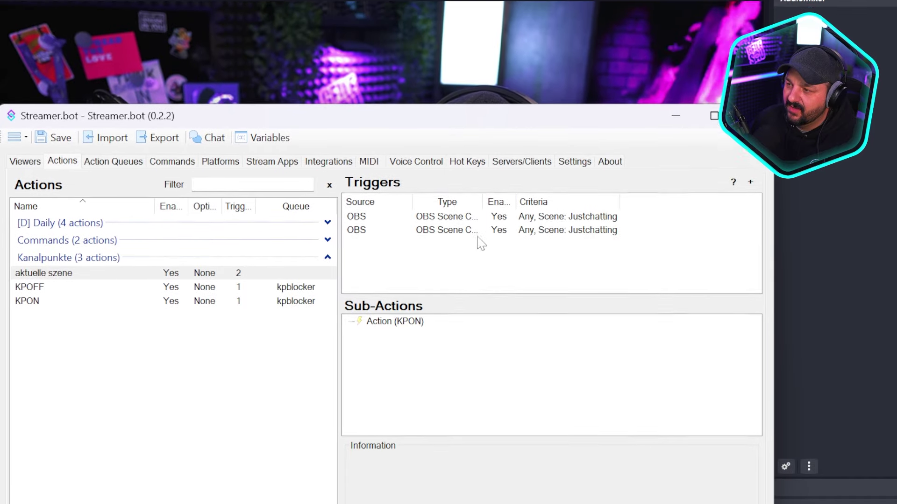
Set the duplicated trigger's scene name to Game and save the configuration
double_click(528, 231)
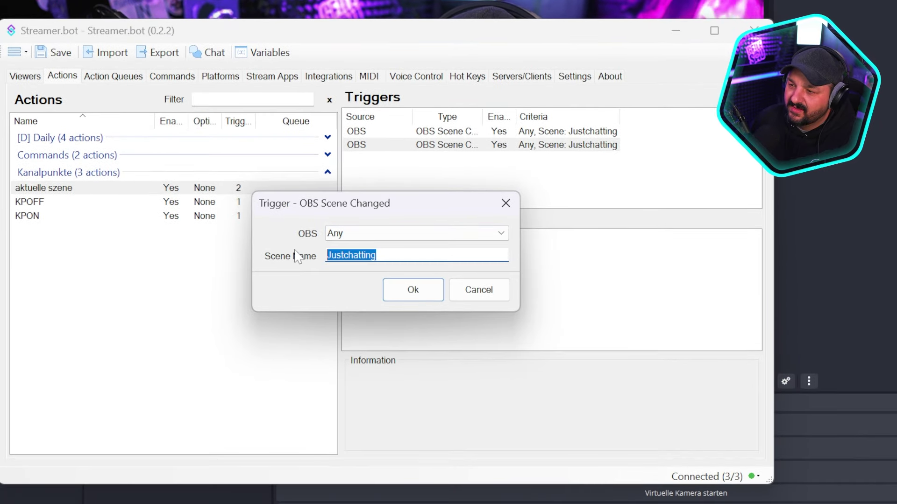
type("Game")
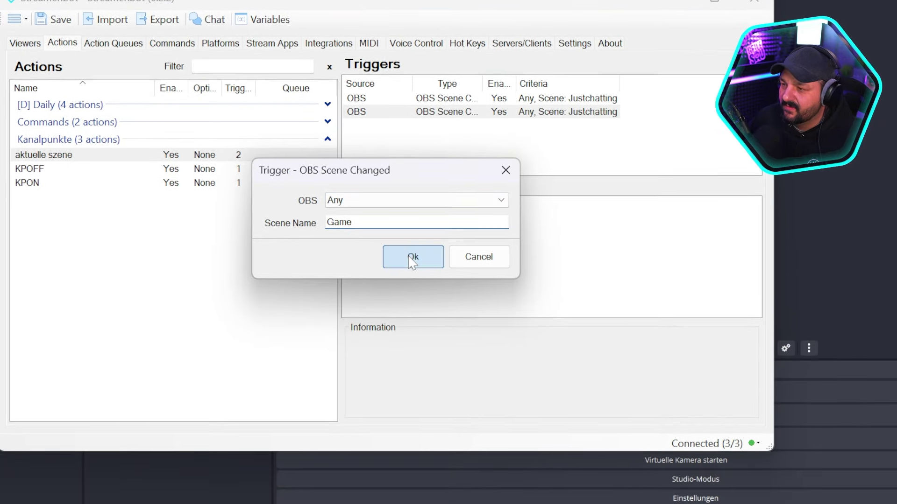
left_click(412, 257)
left_click(54, 19)
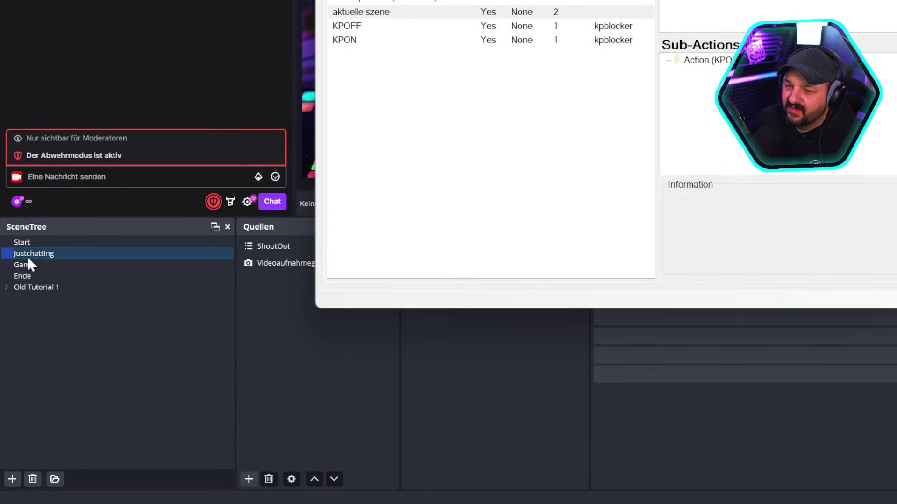
Test the scene triggers by switching repeatedly between the Game and Justchatting scenes in OBS
left_click(30, 263)
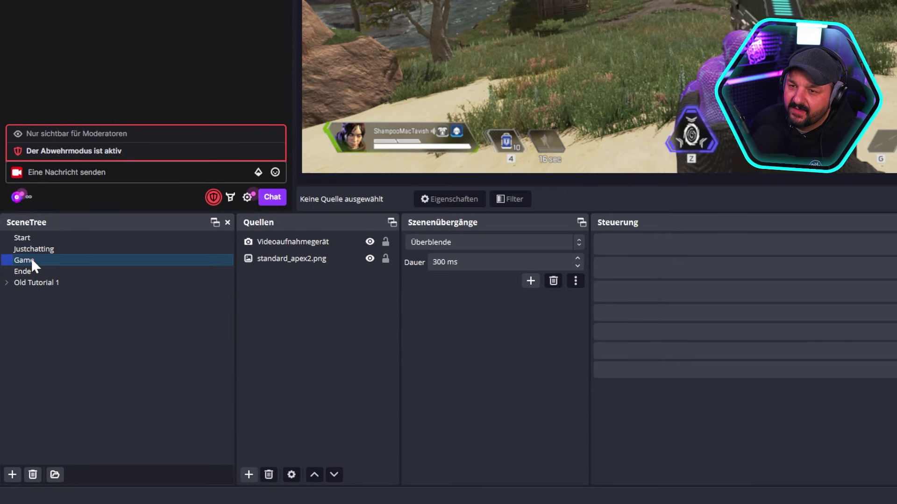
left_click(38, 248)
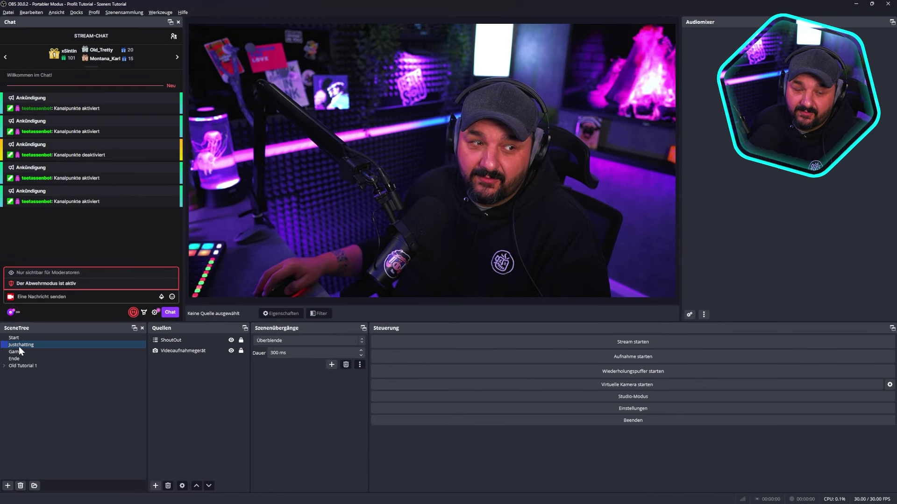
left_click(19, 353)
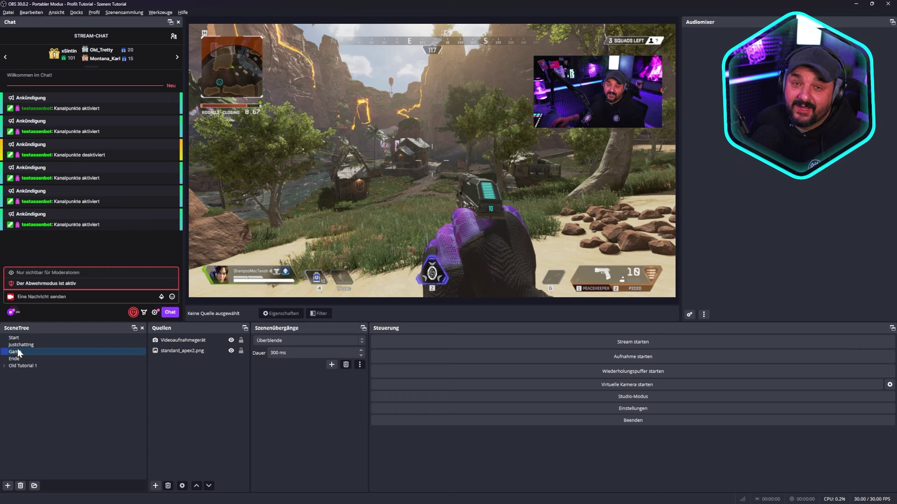
left_click(21, 346)
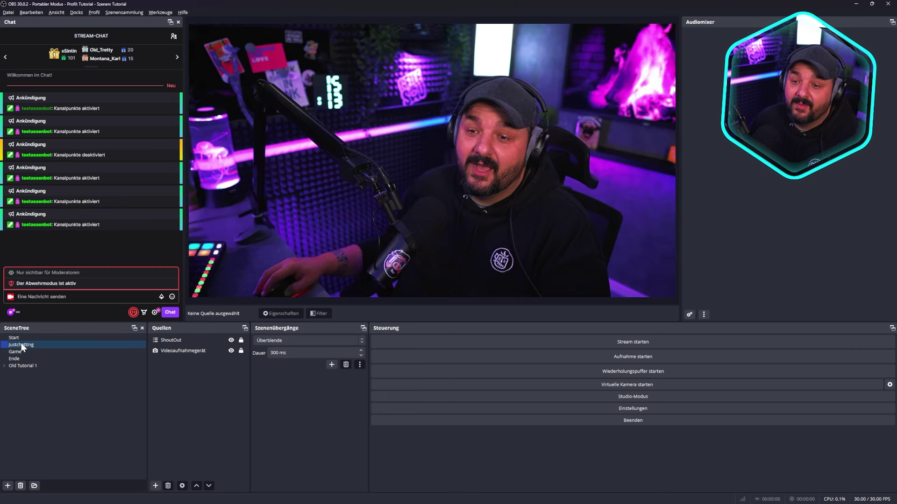
left_click(21, 351)
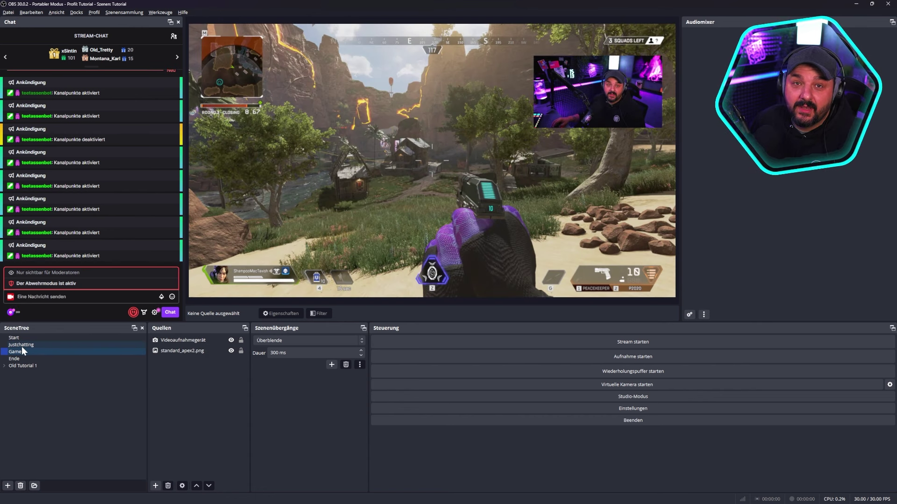
In Streamer.bot, duplicate the "aktuelle szene" action and rename the copy "aktuelle szene kp off"
key("alt+Tab")
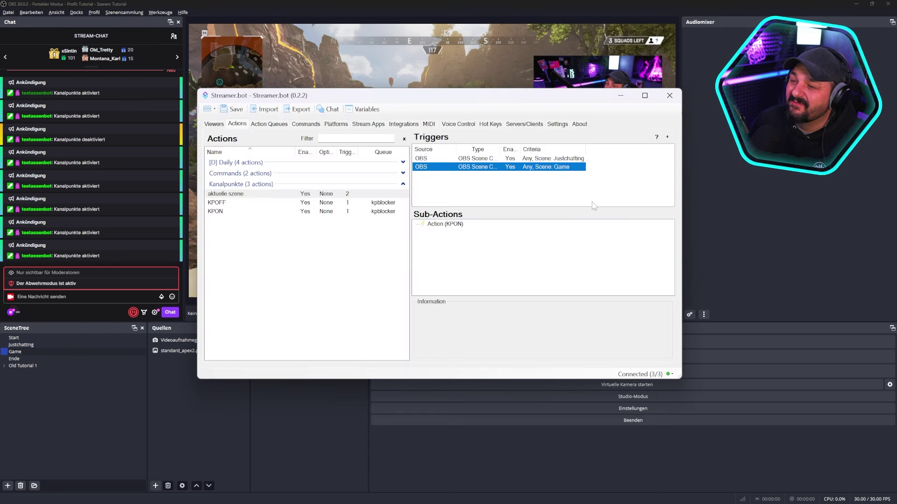
left_click(227, 194)
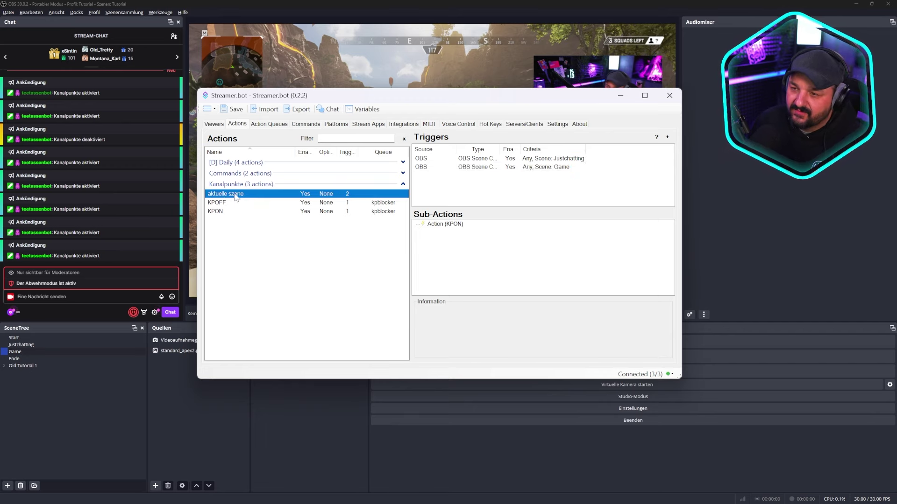
right_click(235, 197)
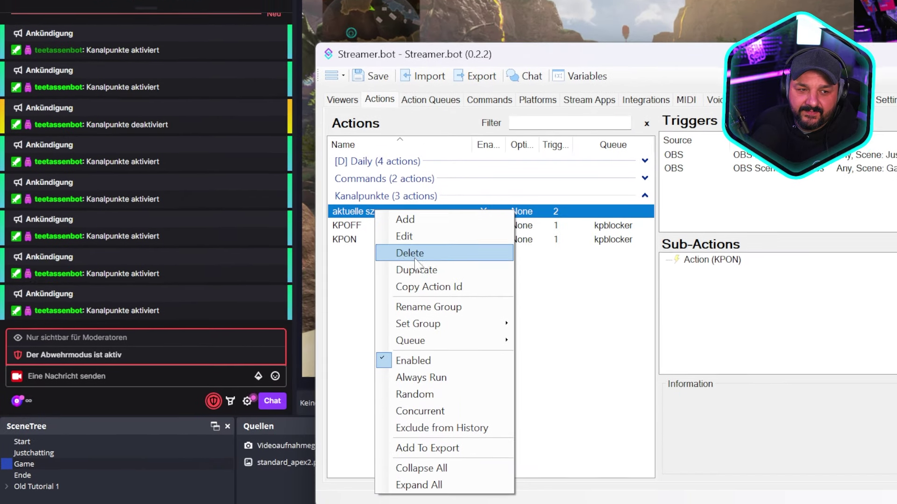
left_click(260, 230)
double_click(577, 238)
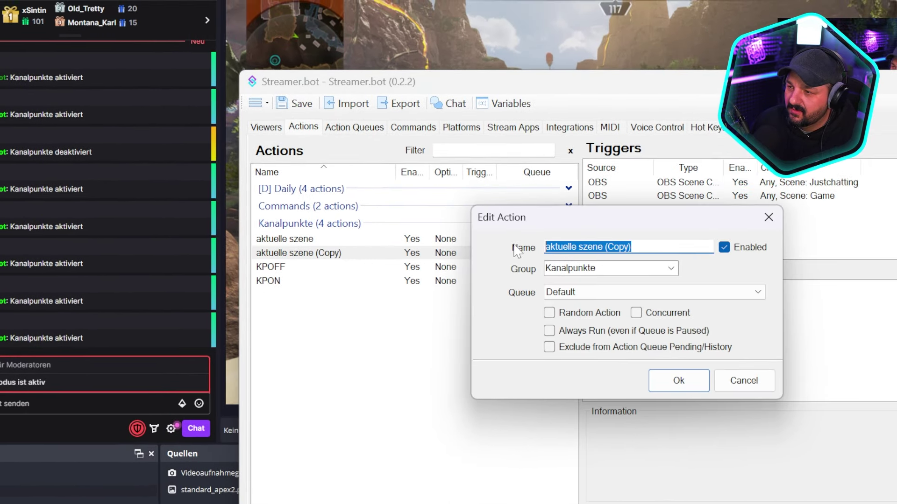
key("End")
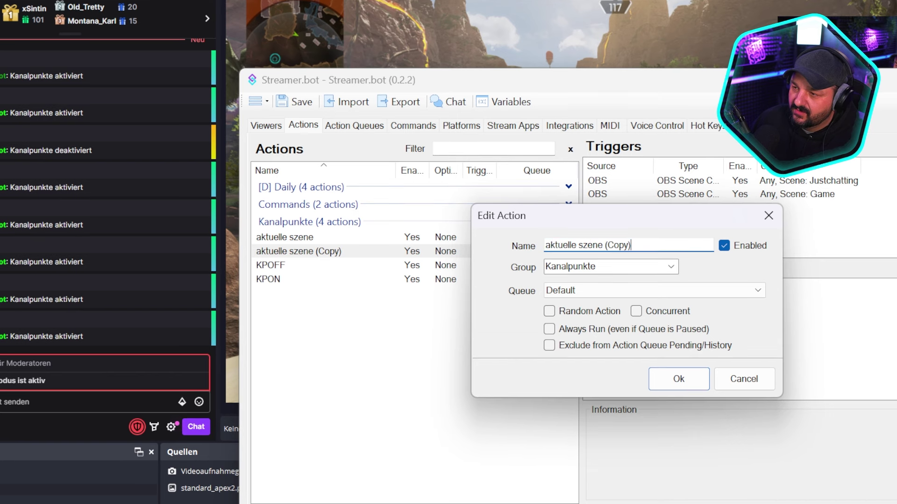
key("ctrl+shift+Left")
key("shift+Left")
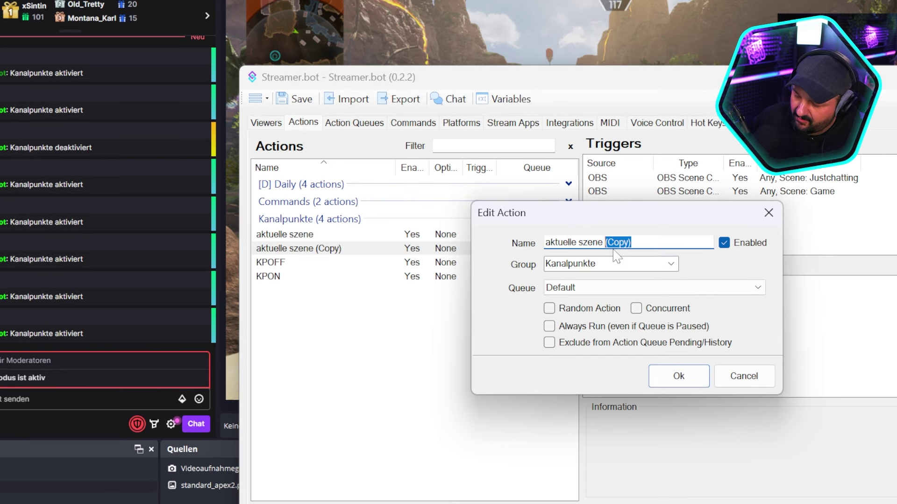
type("kp off")
key("Return")
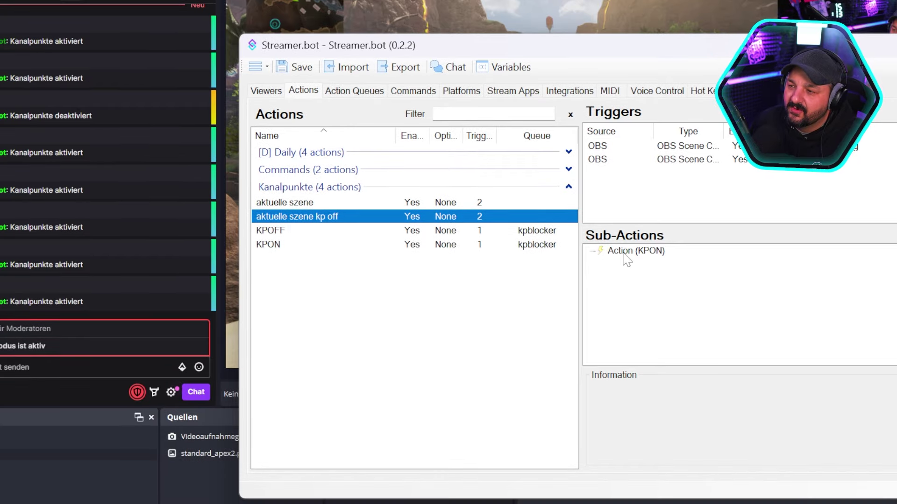
Change the sub-action of "aktuelle szene kp off" to run KPOFF instead of KPON
double_click(629, 255)
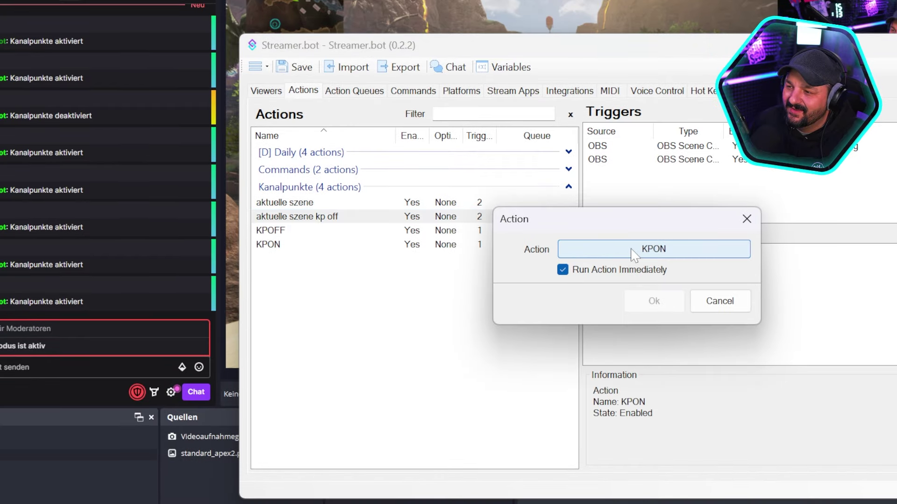
left_click(631, 250)
left_click(644, 268)
left_click(685, 413)
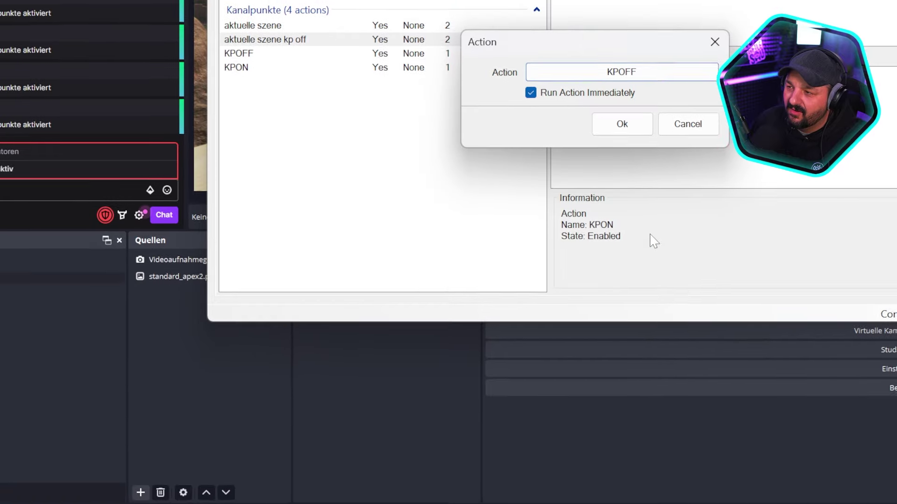
left_click(621, 123)
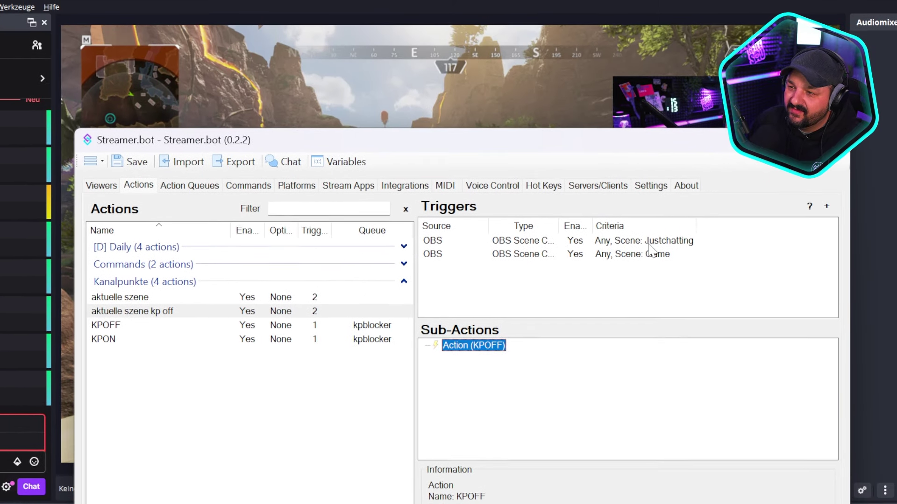
Change the scene names of the two "aktuelle szene kp off" triggers from Justchatting to Start and from Game to Ende
double_click(623, 245)
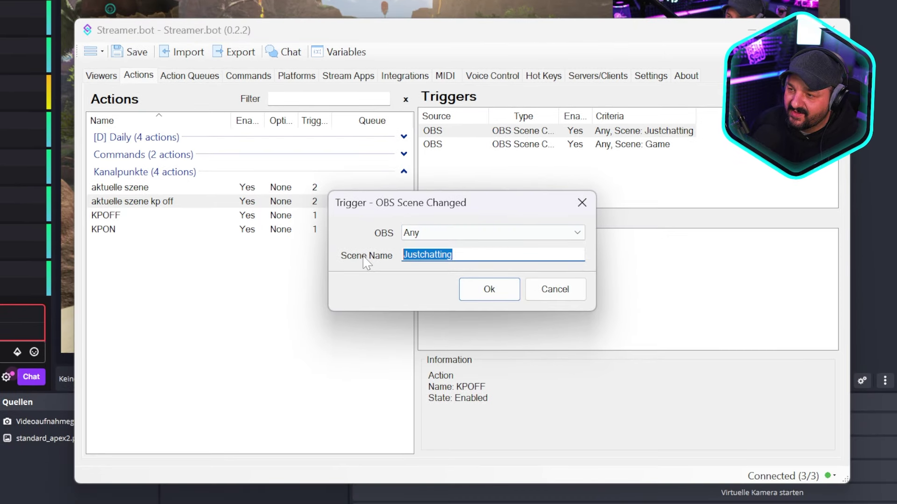
type("Start")
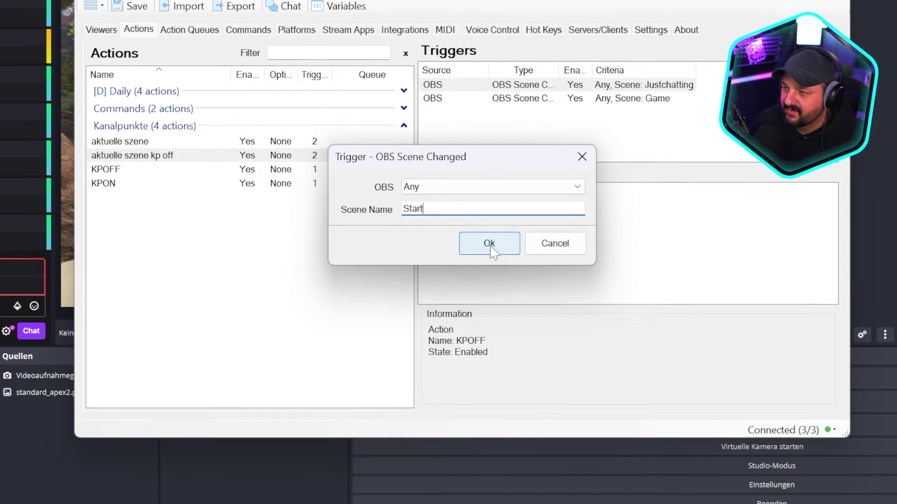
left_click(489, 289)
double_click(630, 144)
double_click(452, 272)
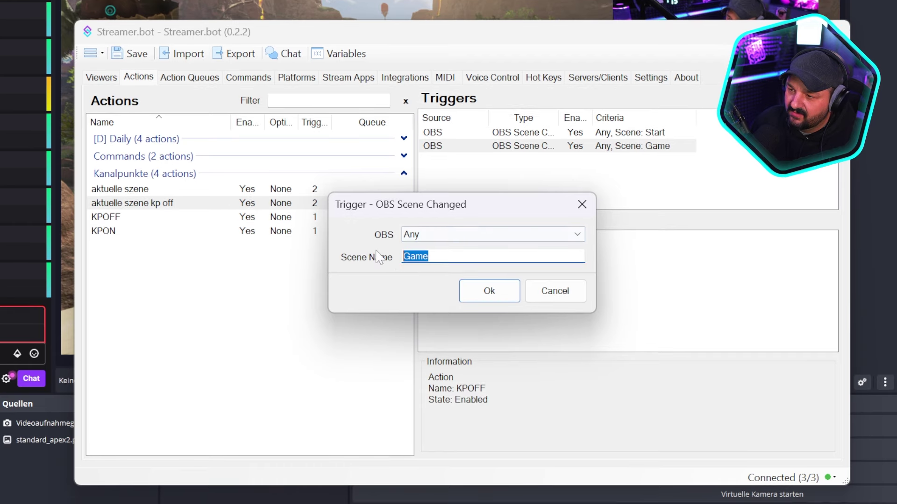
type("Ende")
key("Return")
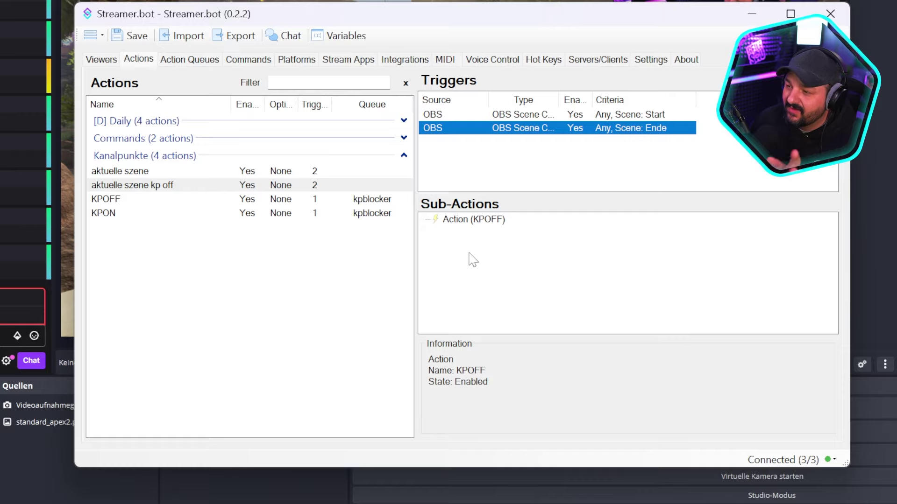
Add a Set Action State sub-action to "aktuelle szene kp off" that sets "aktuelle szene kp off" itself to Disabled
right_click(472, 252)
mouse_move(513, 282)
mouse_move(671, 303)
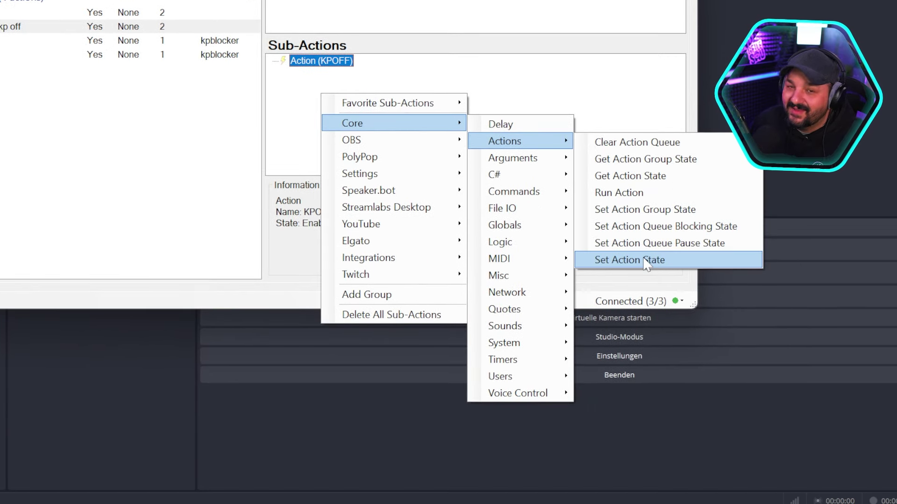
left_click(645, 260)
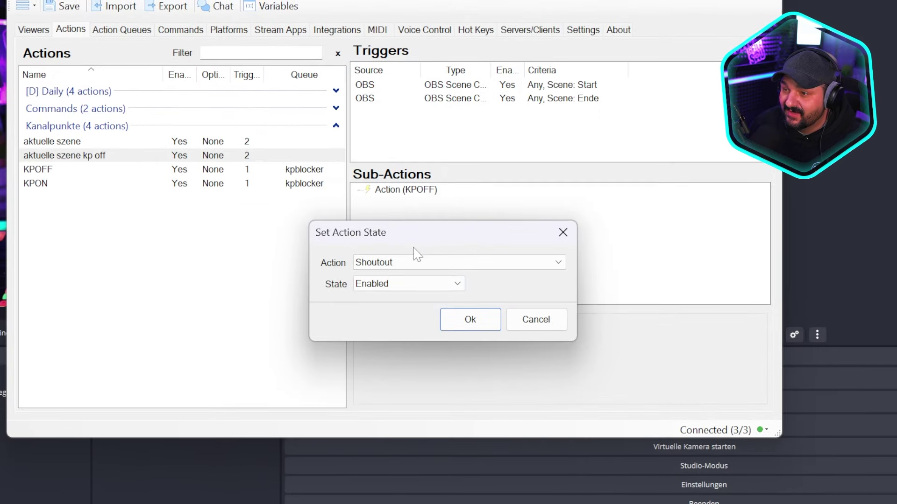
left_click(417, 262)
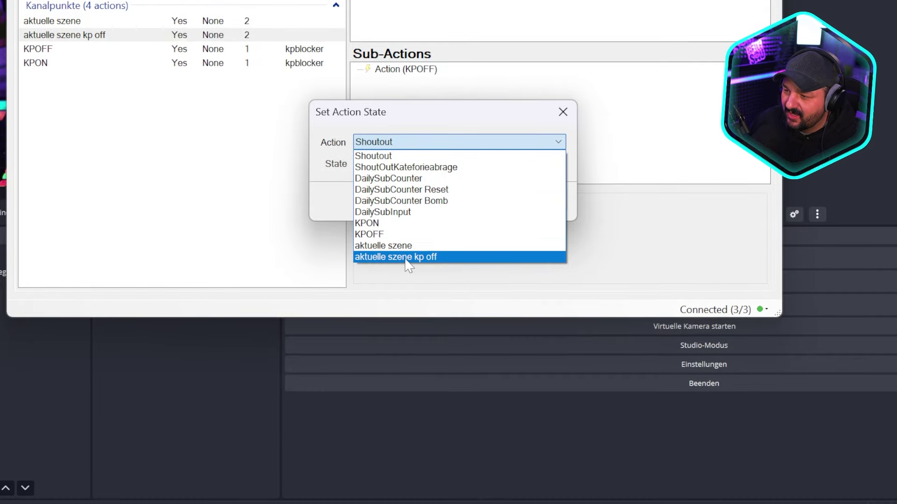
left_click(406, 317)
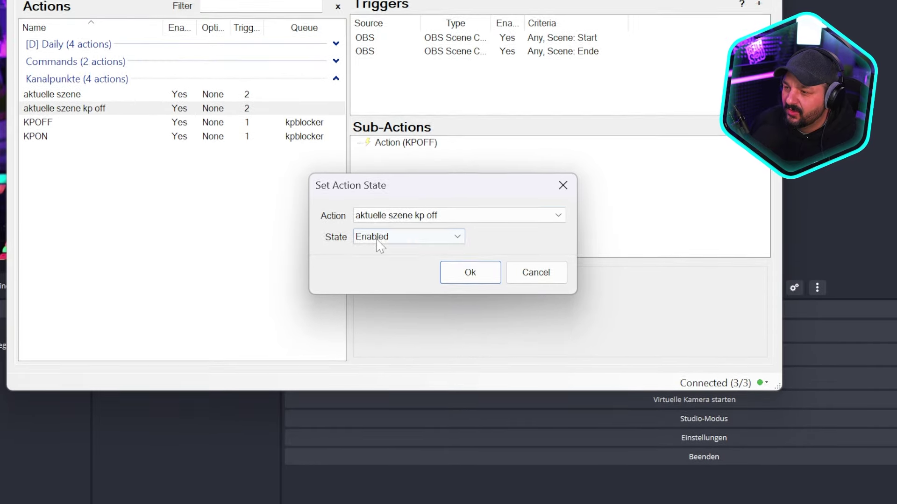
left_click(379, 238)
left_click(383, 262)
left_click(470, 273)
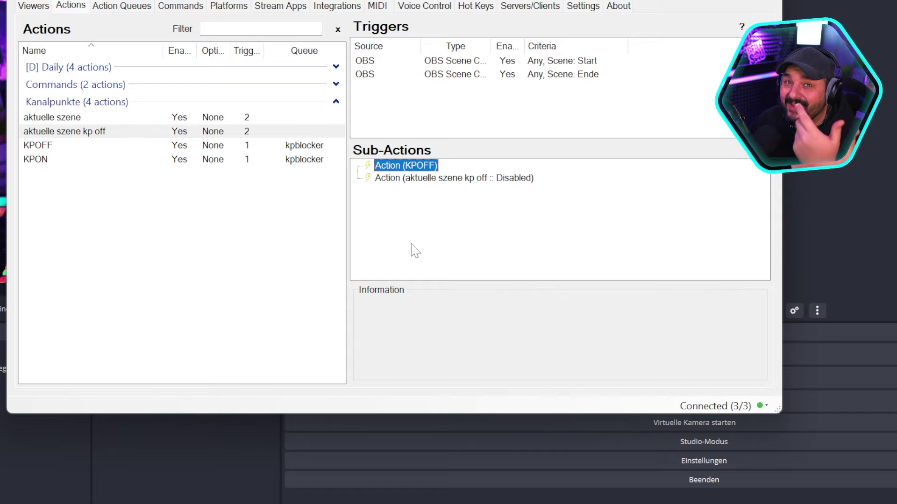
Duplicate the Set Action State sub-action, make the copy set "aktuelle szene" to Enabled, and save the configuration
left_click(400, 178)
right_click(401, 178)
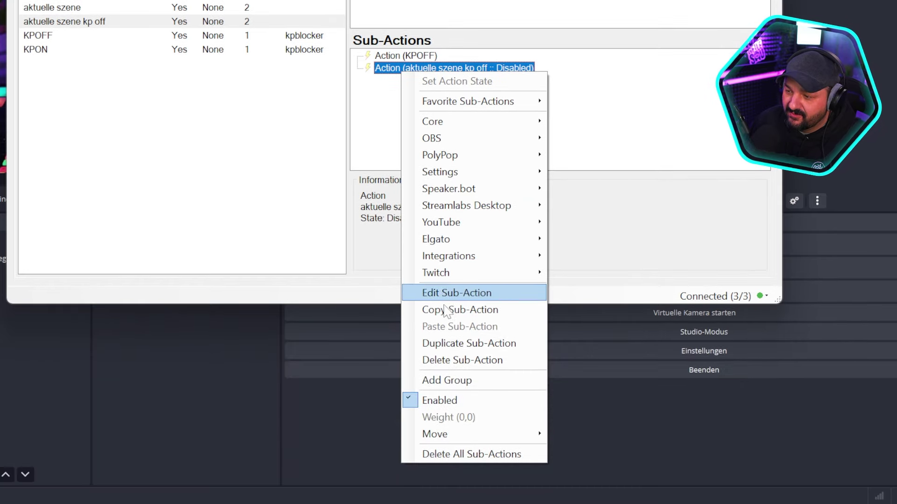
left_click(461, 343)
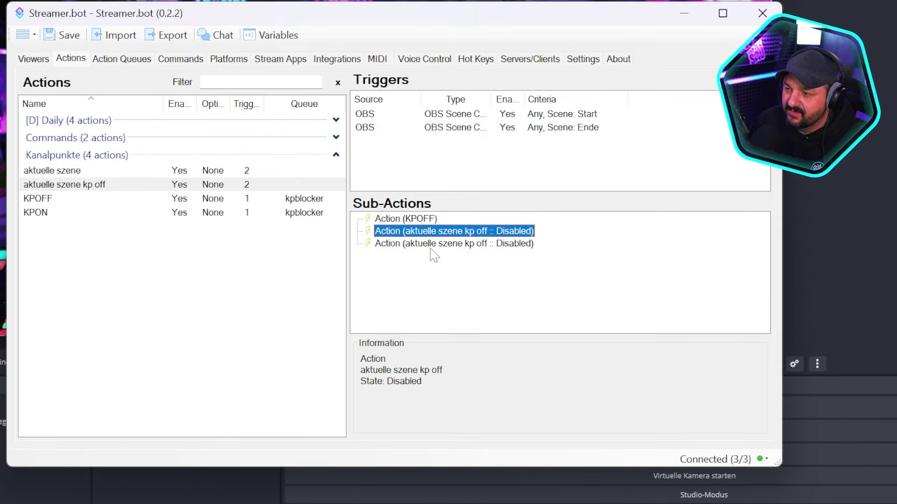
double_click(434, 248)
left_click(345, 215)
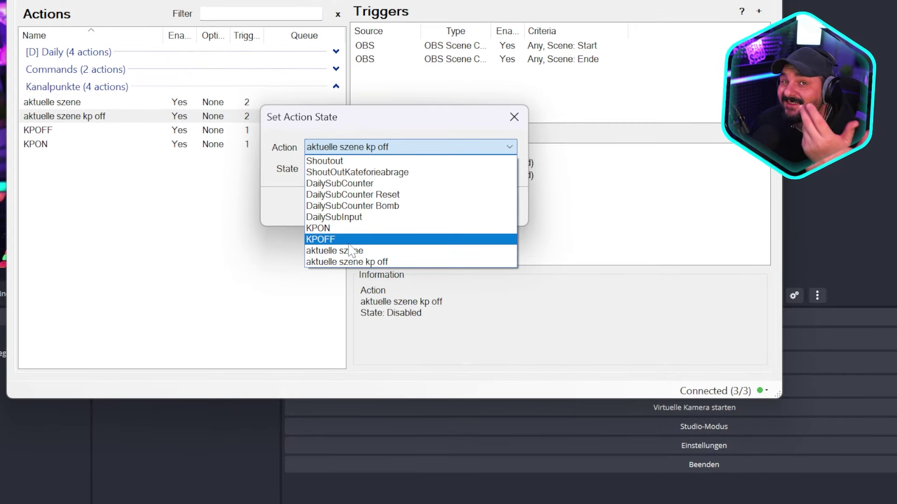
left_click(351, 251)
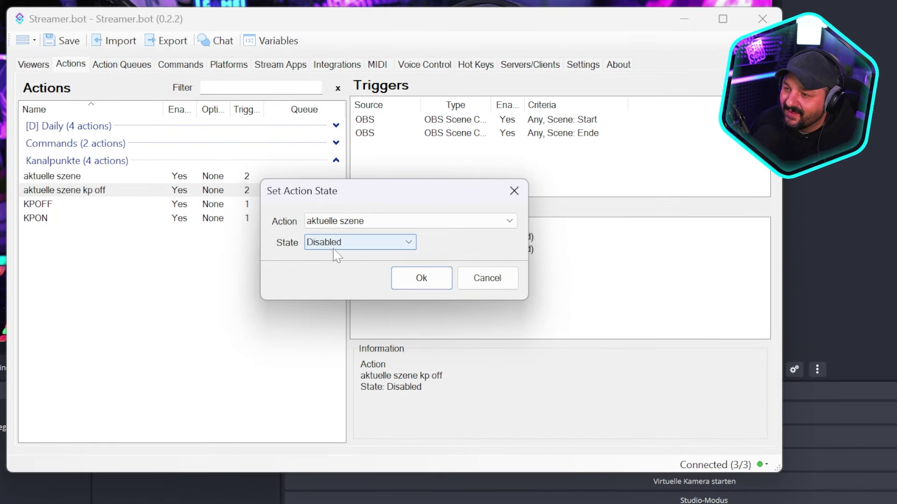
left_click(345, 242)
left_click(344, 254)
left_click(411, 280)
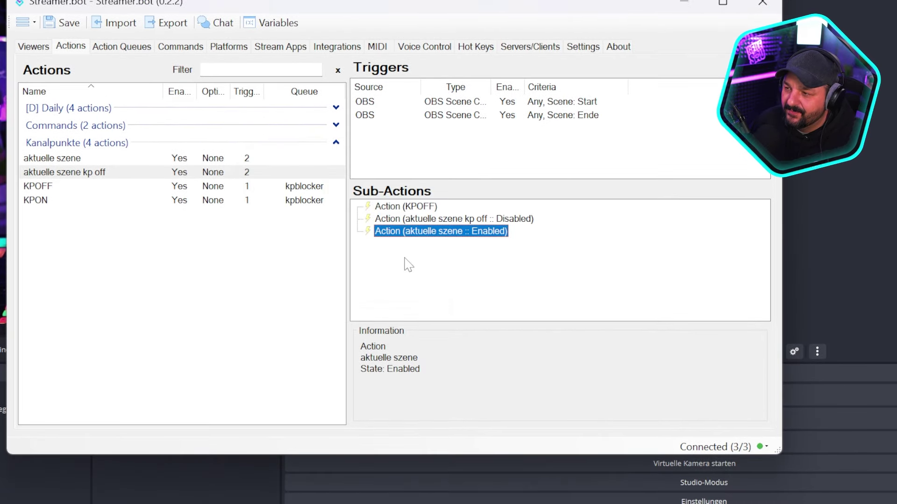
left_click(66, 22)
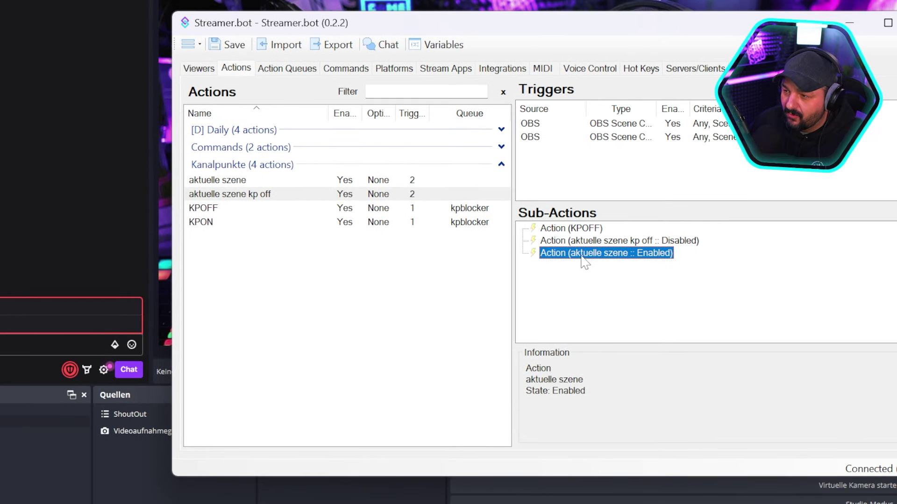
Copy the "aktuelle szene :: Enabled" sub-action into the "aktuelle szene" action and set its state to Disabled
right_click(584, 263)
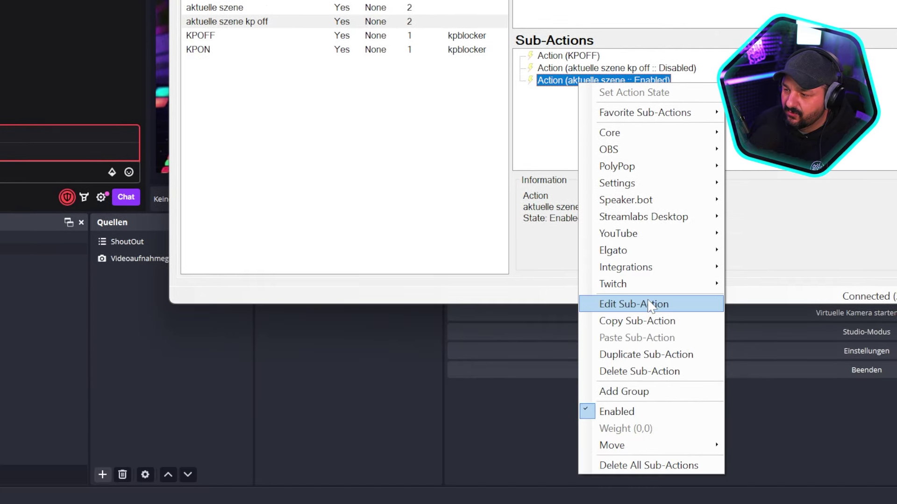
left_click(637, 321)
left_click(224, 9)
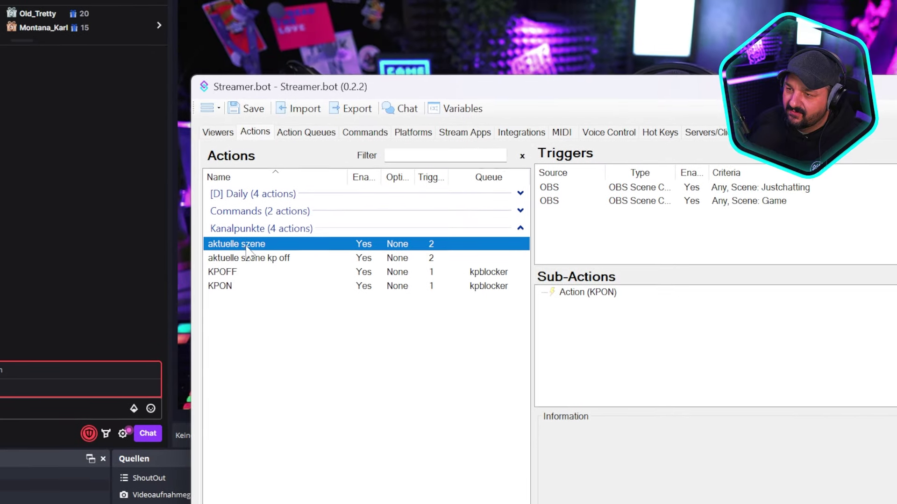
right_click(609, 327)
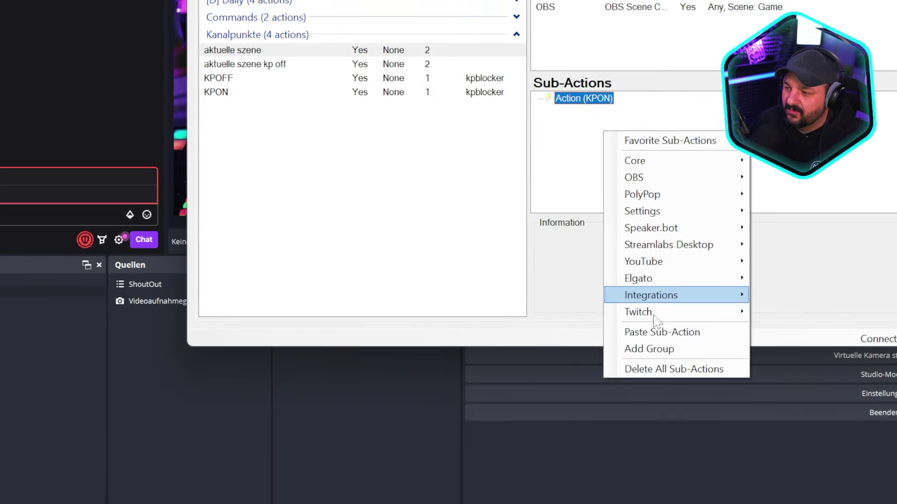
left_click(660, 457)
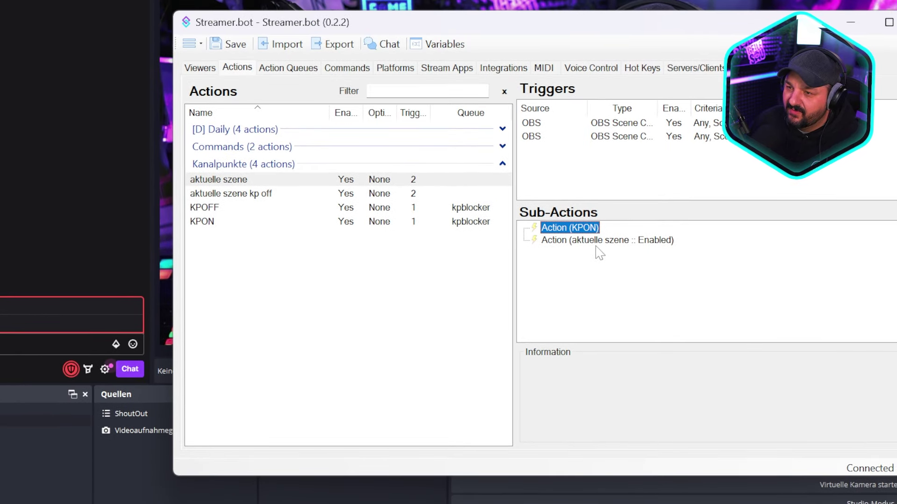
double_click(595, 243)
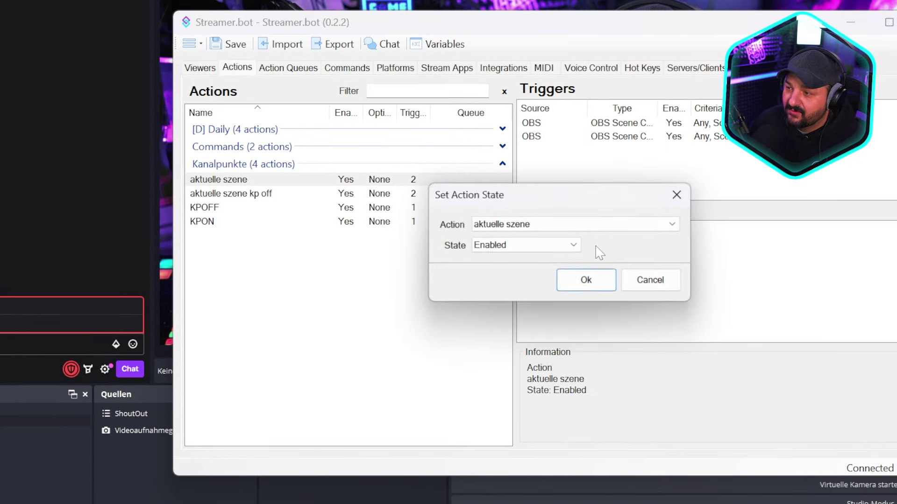
left_click(574, 245)
left_click(500, 260)
left_click(584, 278)
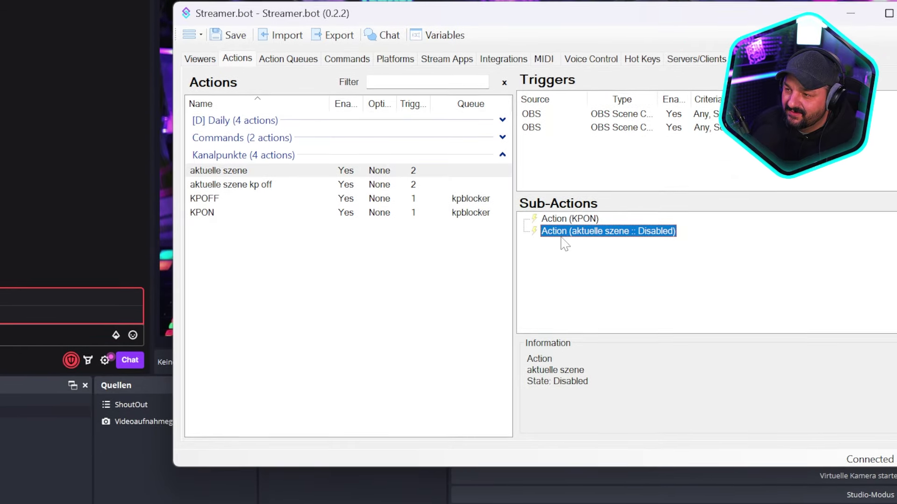
Paste the copied sub-action into "aktuelle szene" again, target it at "aktuelle szene kp off" with state Enabled, and compare both scene actions
right_click(567, 240)
left_click(617, 440)
double_click(584, 161)
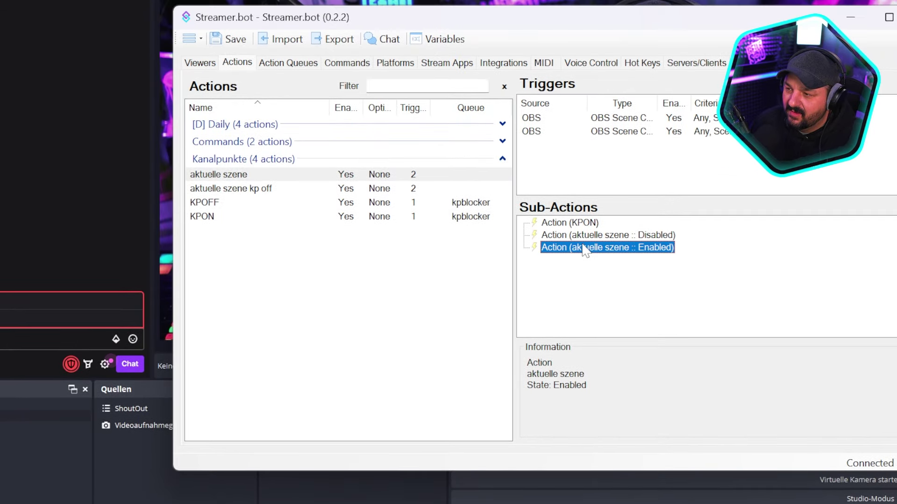
left_click(541, 132)
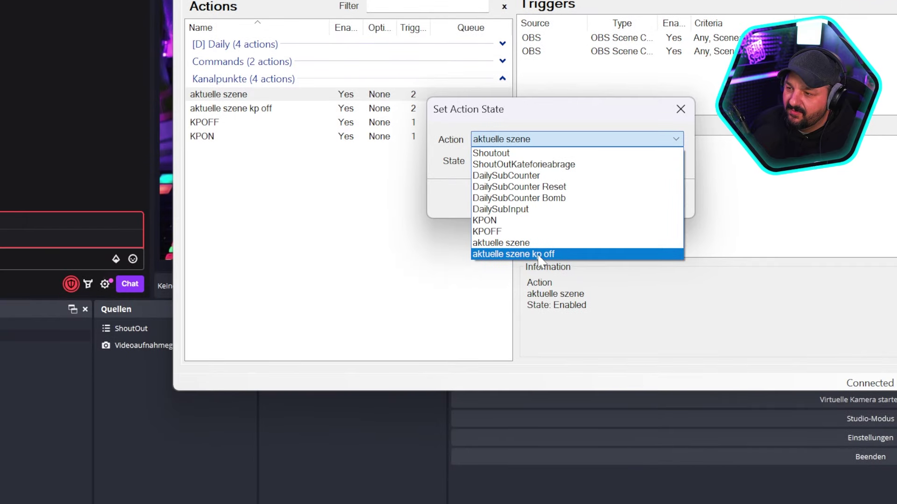
left_click(538, 263)
left_click(584, 206)
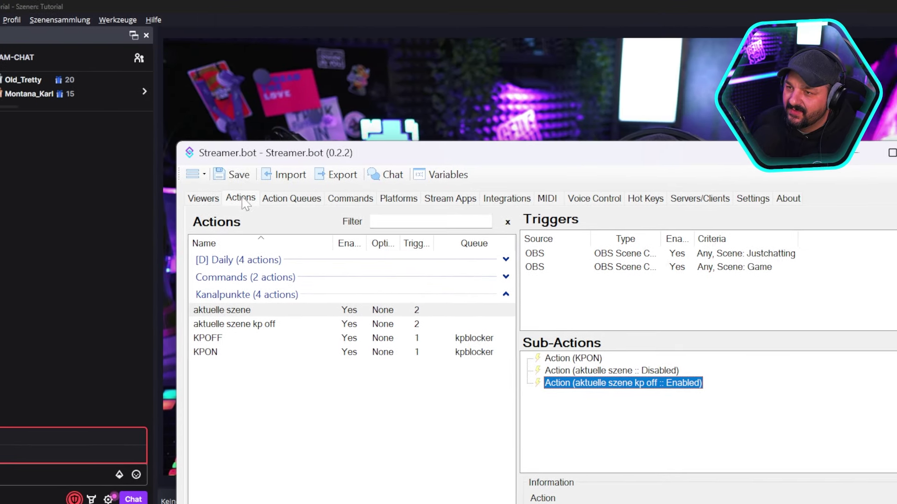
left_click(258, 149)
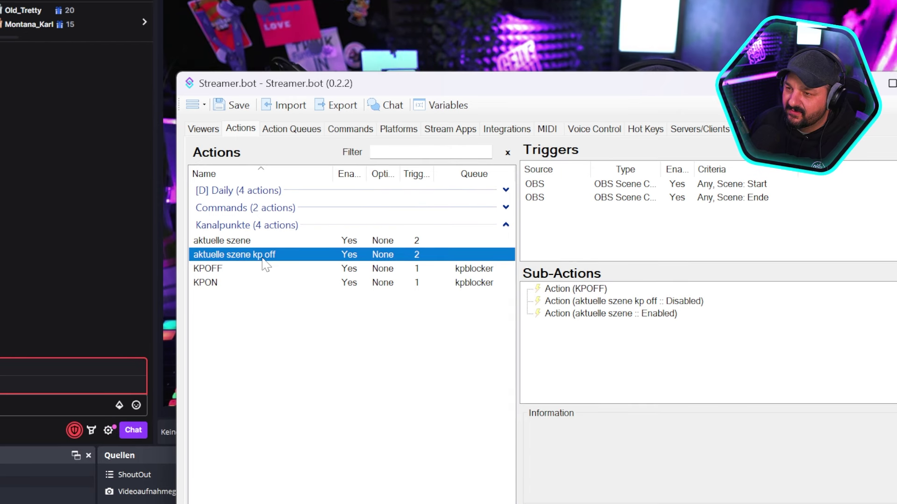
left_click(243, 244)
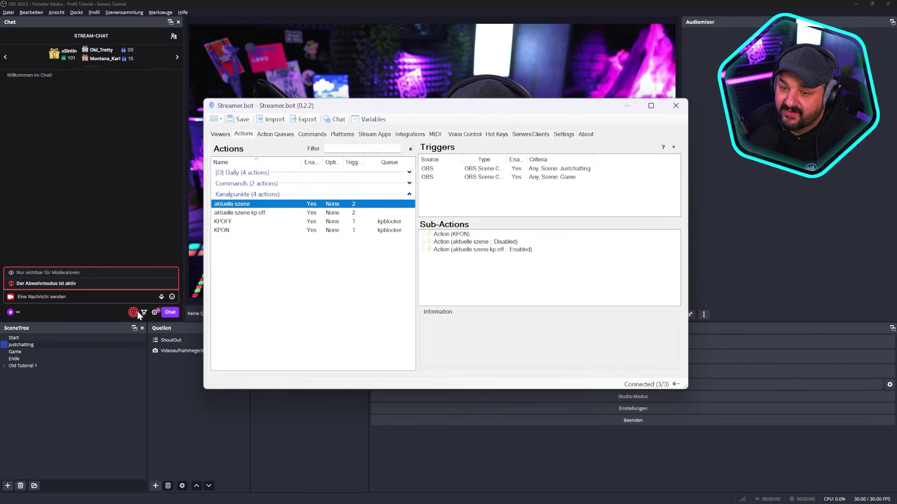
In OBS, test the automation by activating the Start, Justchatting and Game scenes and checking the channel point rewards list
left_click(100, 402)
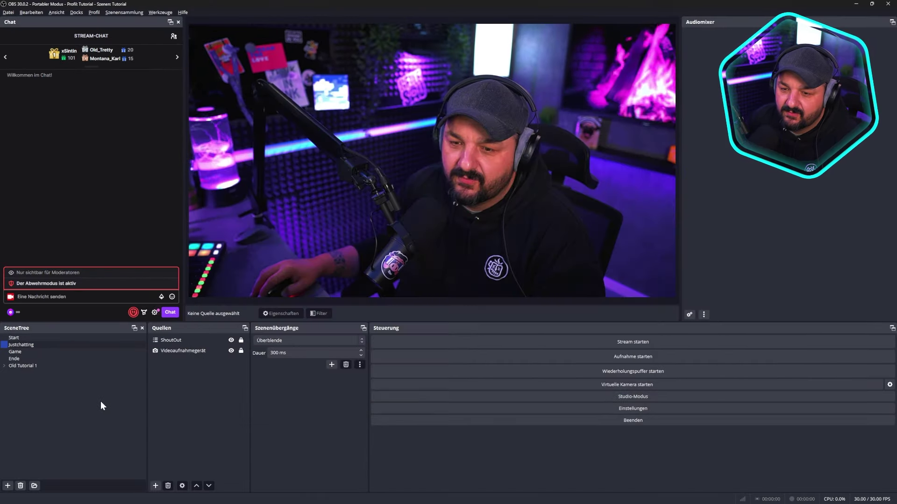
left_click(19, 337)
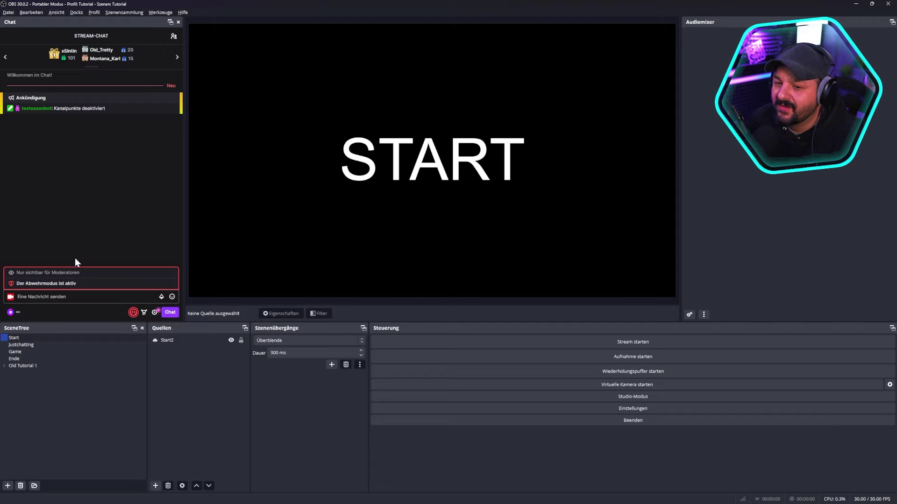
left_click(45, 407)
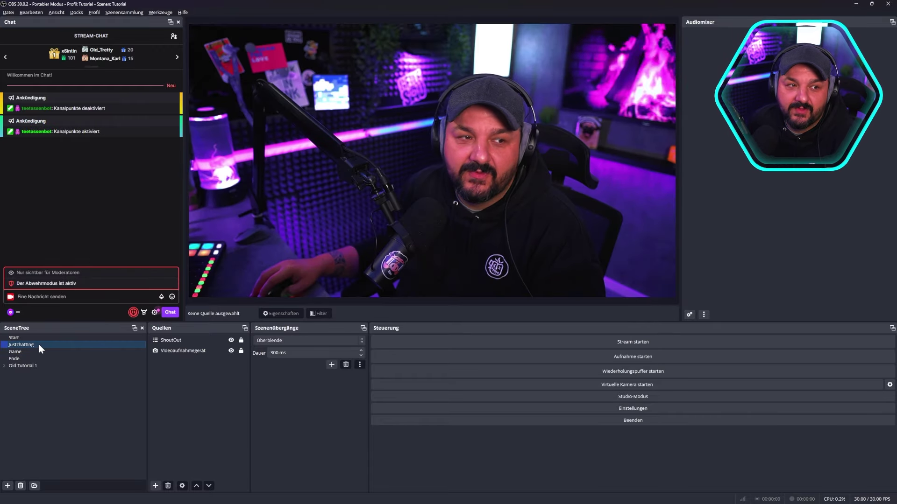
left_click(10, 312)
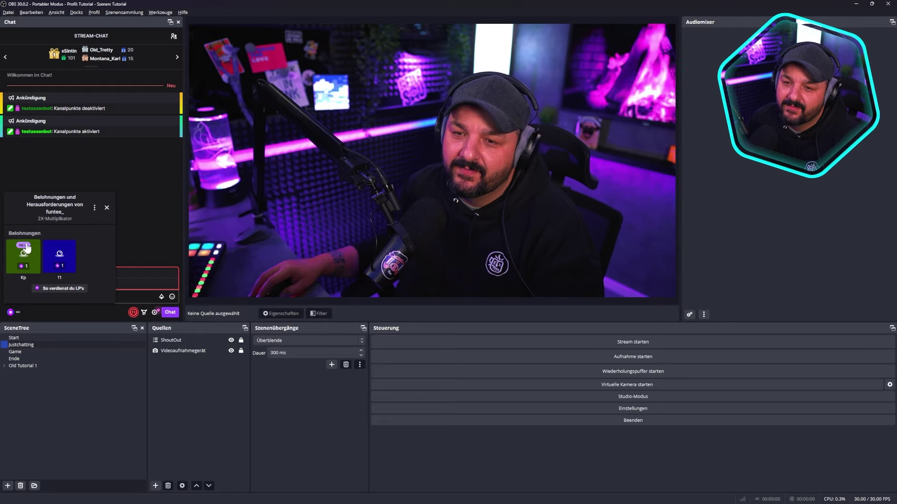
left_click(17, 354)
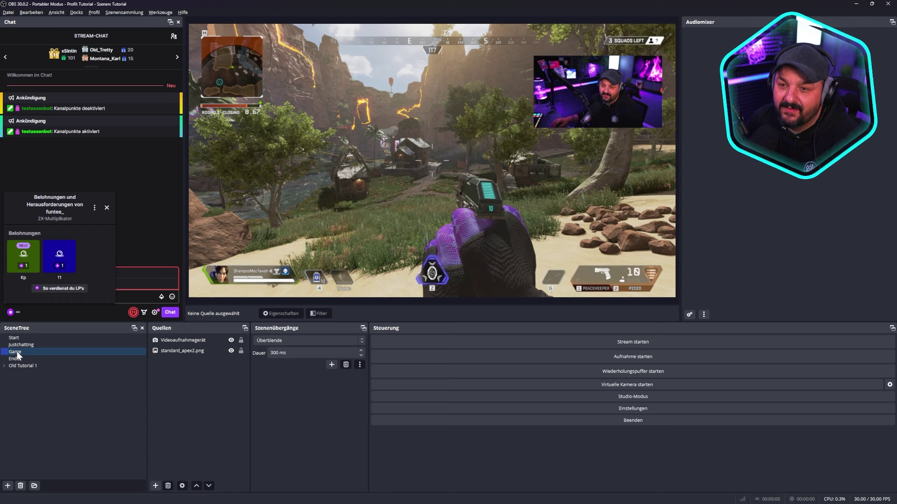
left_click(106, 209)
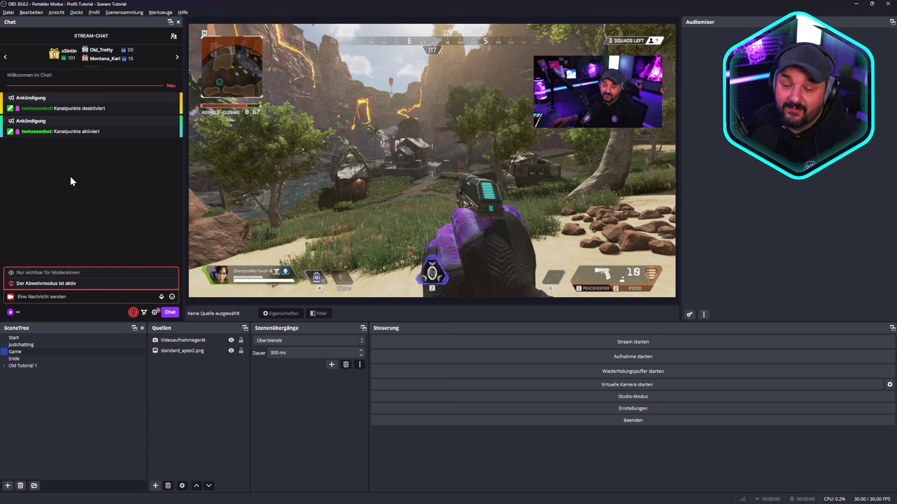
Check the scene actions' enabled states in Streamer.bot, and test the Ende scene in OBS with a look at the rewards list
key("alt+Tab")
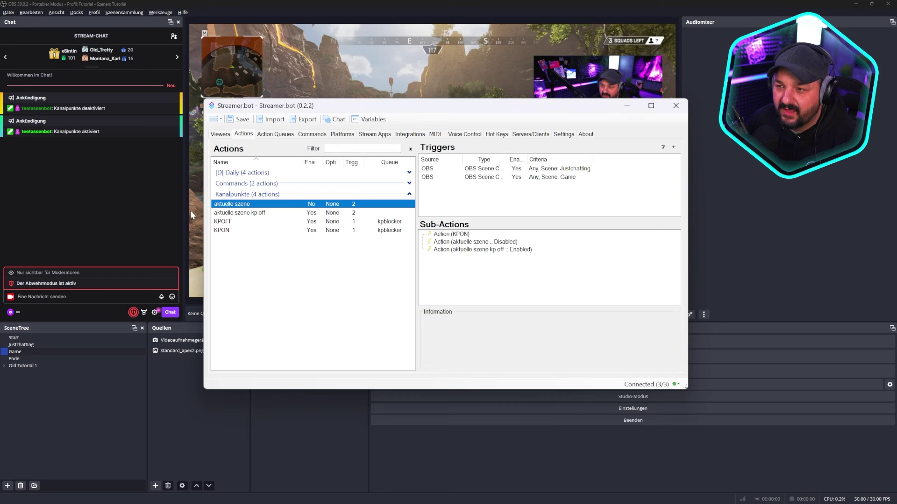
left_click(229, 222)
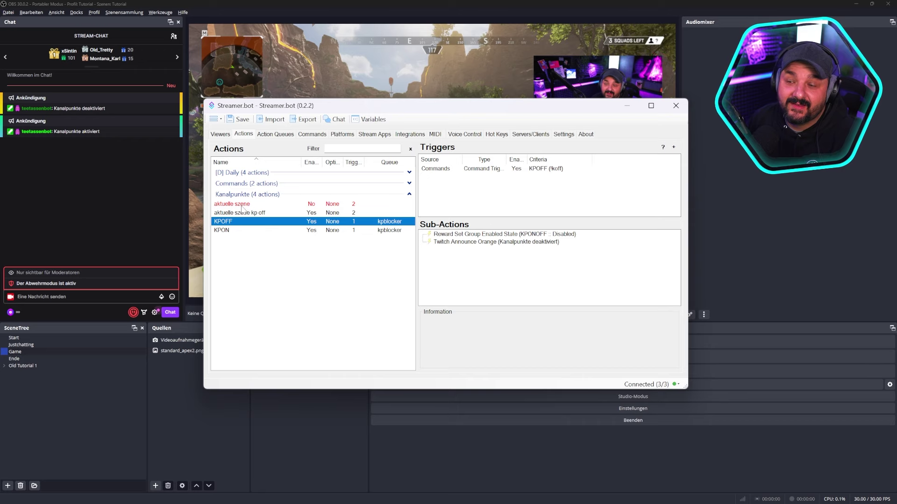
left_click(15, 359)
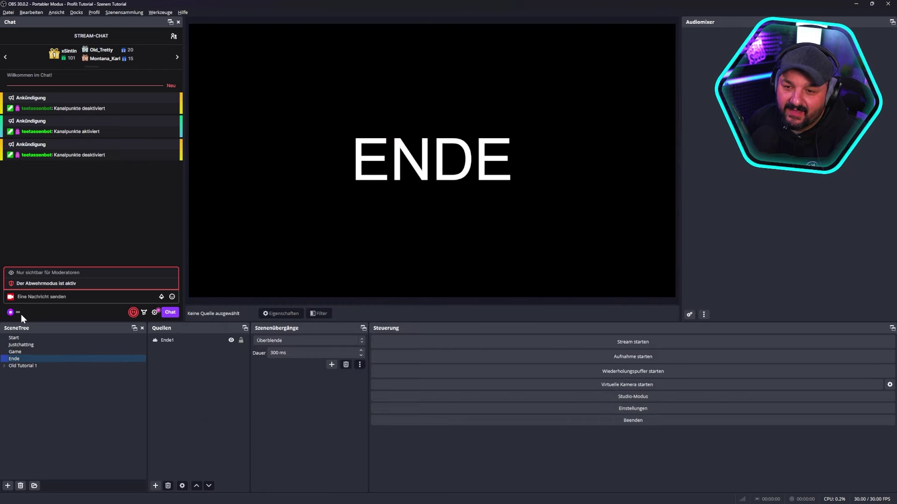
left_click(21, 313)
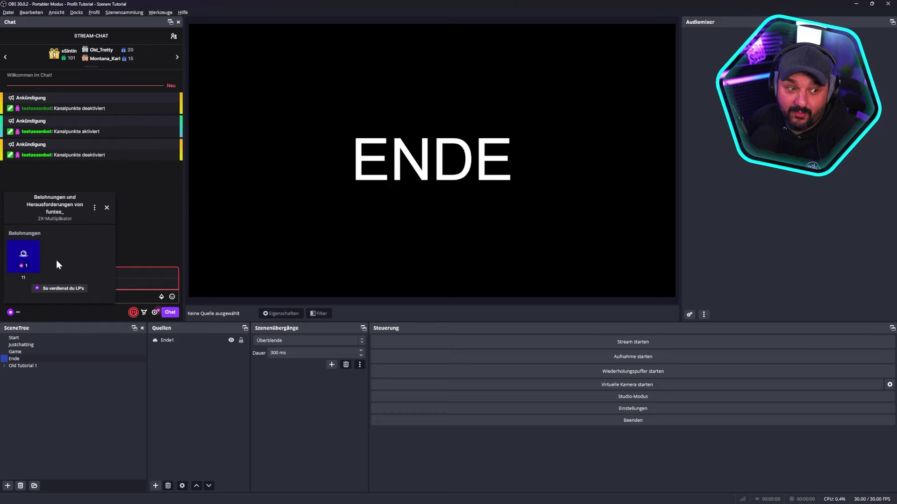
Back in Streamer.bot, examine the enabled states, triggers and sub-actions of "aktuelle szene kp off" and "aktuelle szene"
key("alt+Tab")
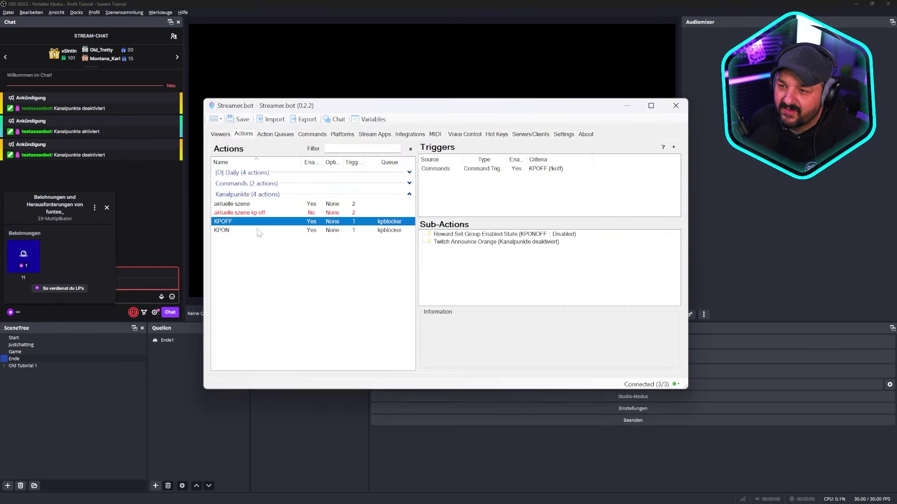
left_click(262, 213)
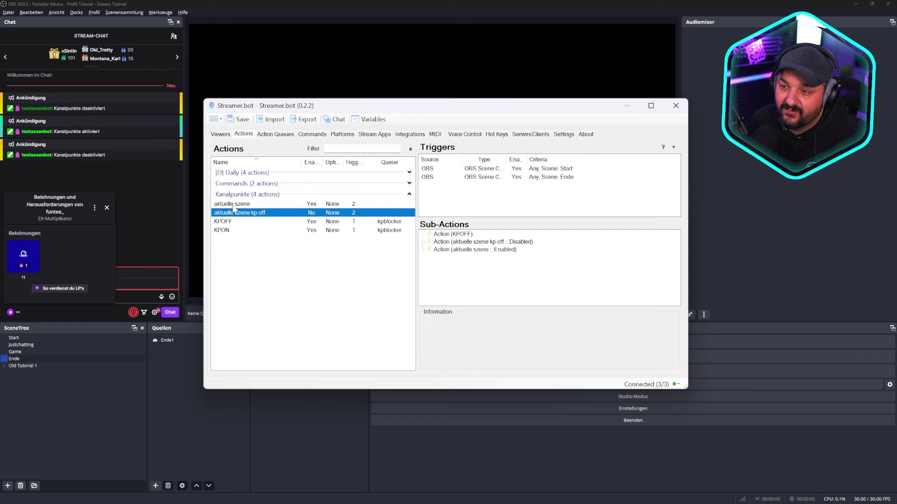
left_click(220, 205)
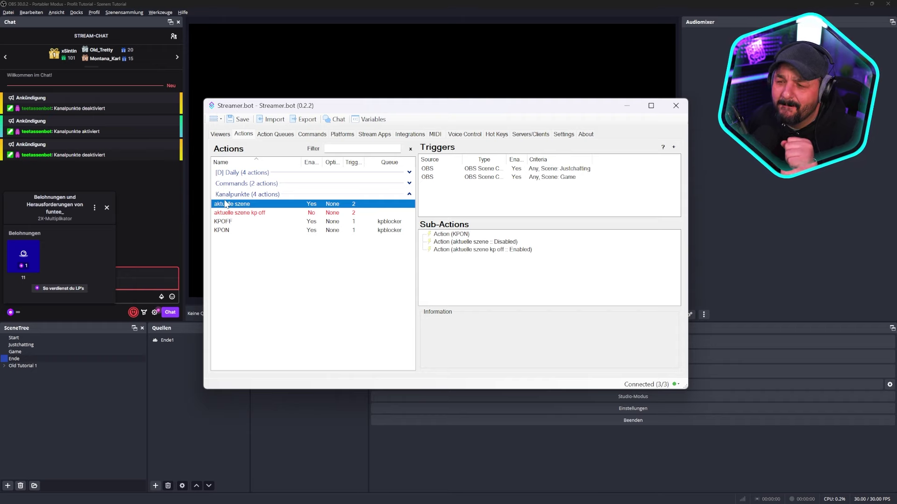
Add an OBS Streaming Started trigger to the KPOFF action and run a test of that trigger
left_click(229, 223)
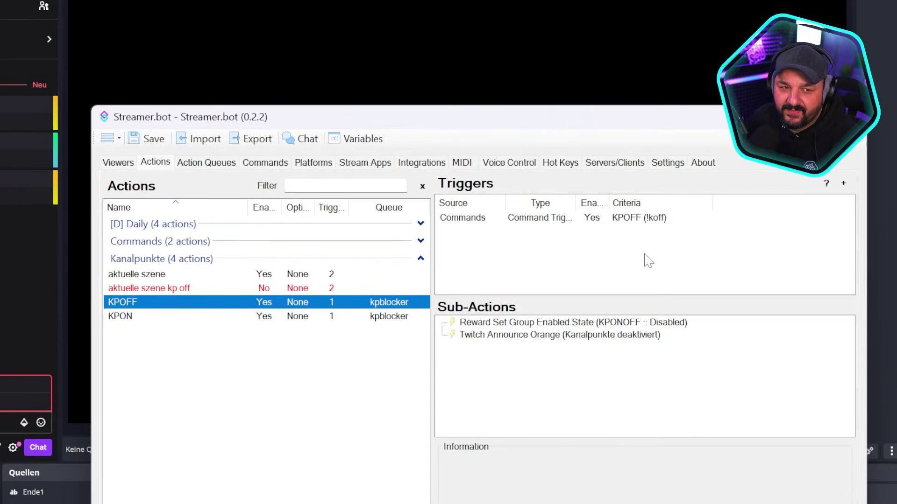
right_click(529, 189)
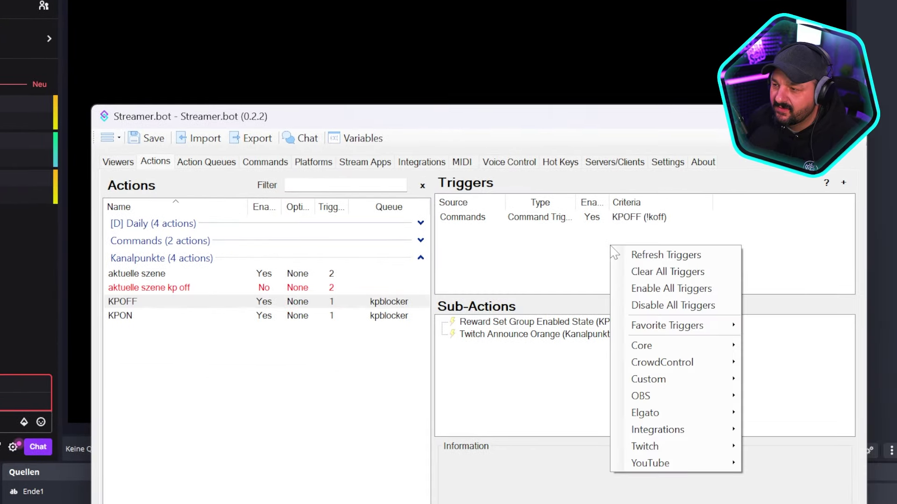
mouse_move(649, 396)
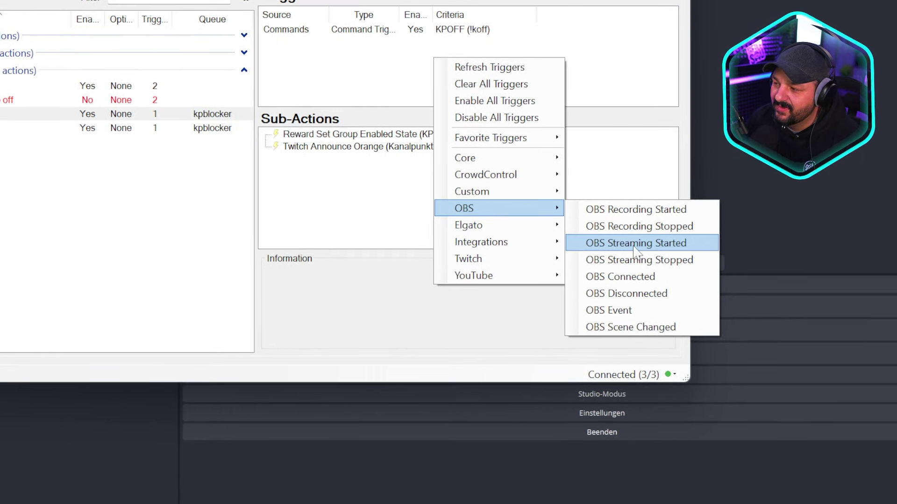
left_click(634, 243)
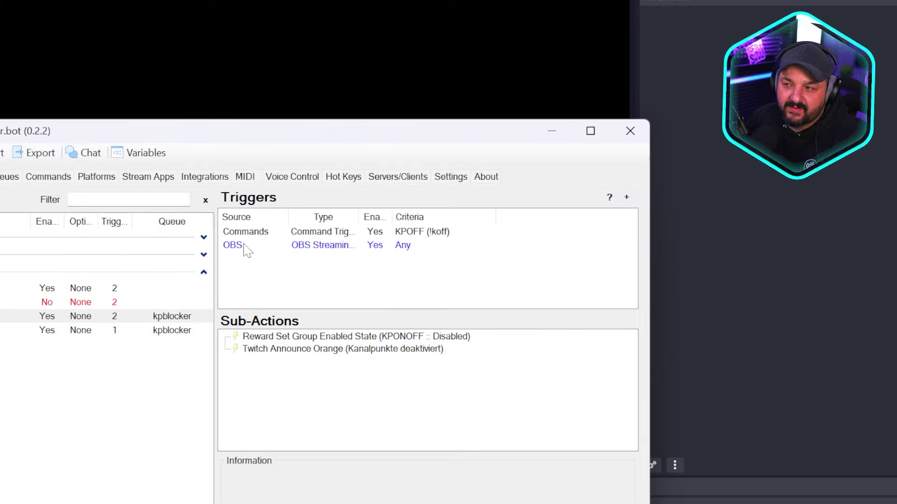
right_click(244, 244)
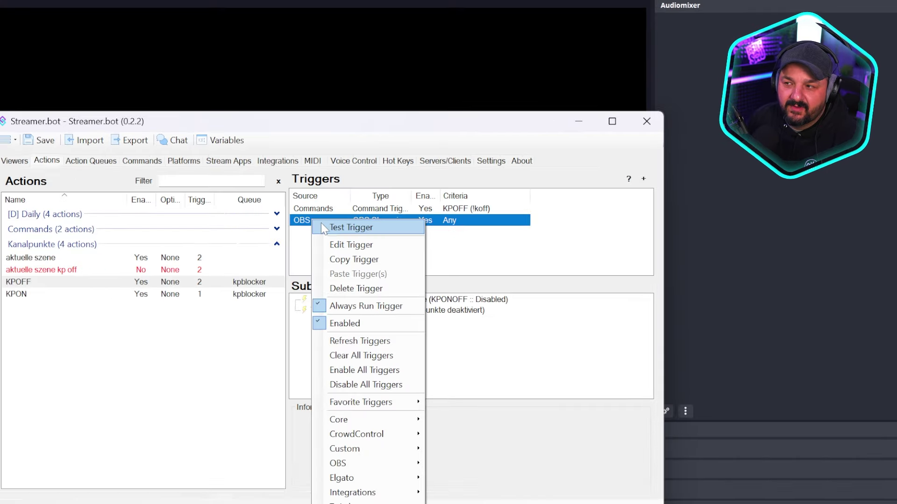
left_click(332, 227)
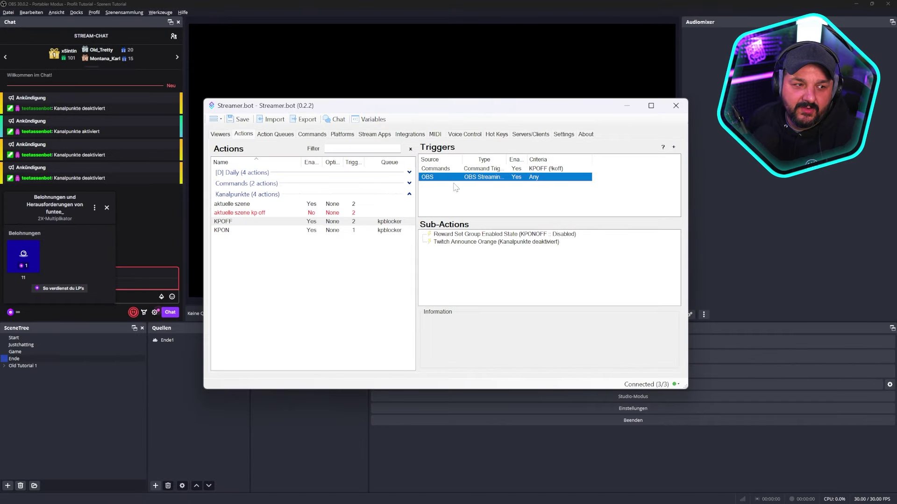